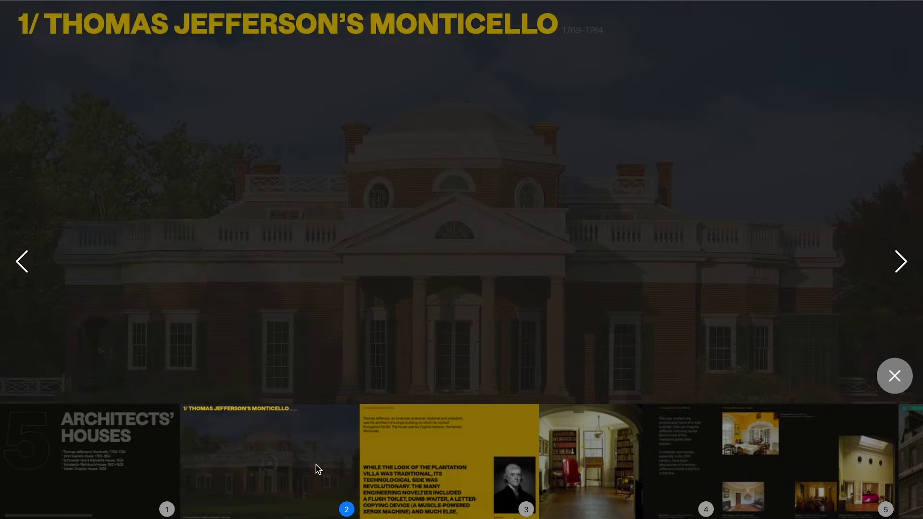
- Open thumbnail 3, the yellow slide about the plantation villa's technology, in full view
left_click(410, 471)
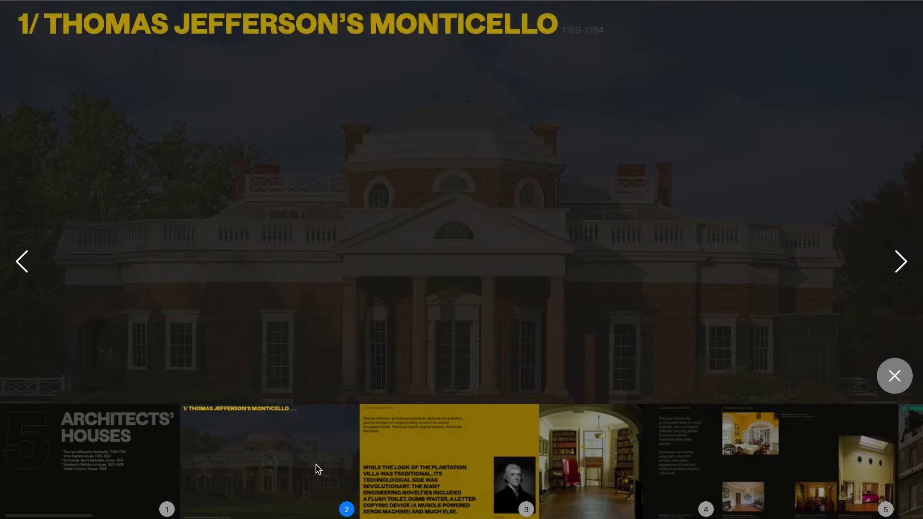
left_click(410, 471)
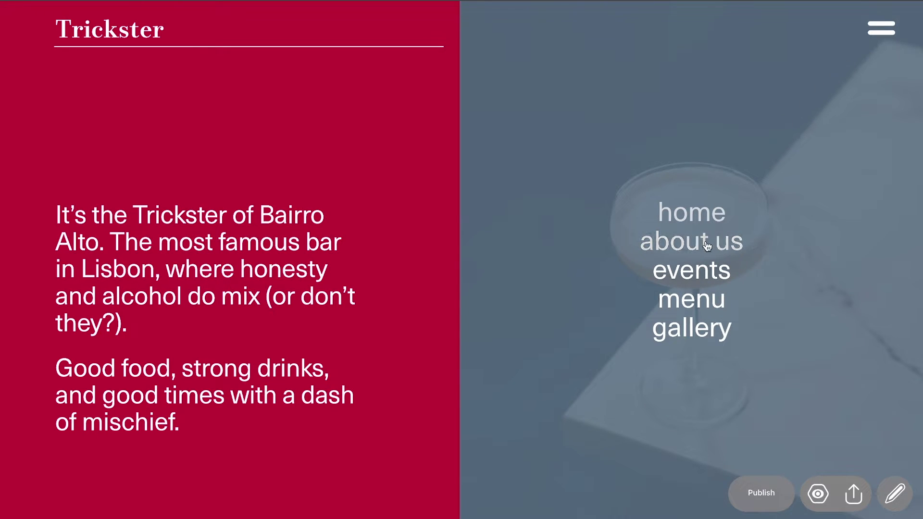
- Visit the about us and events pages in the Trickster preview, then return to the editor
left_click(705, 242)
left_click(876, 34)
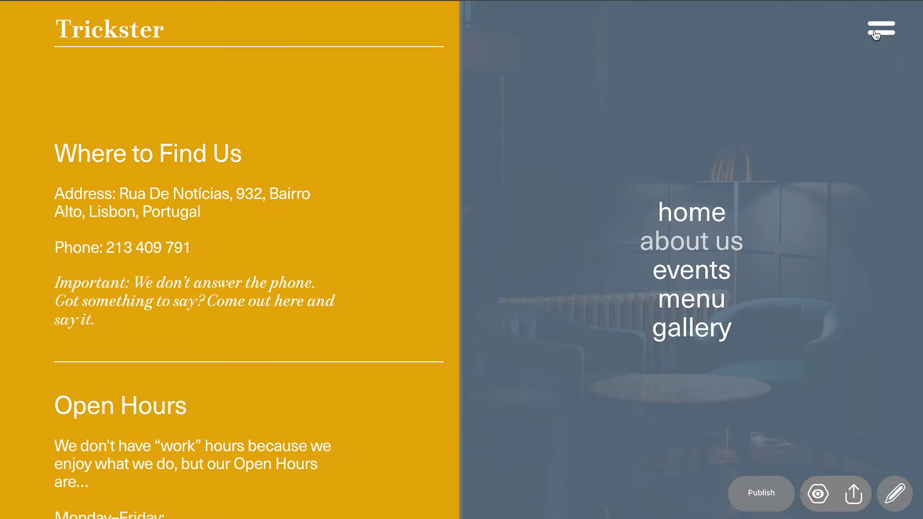
left_click(706, 267)
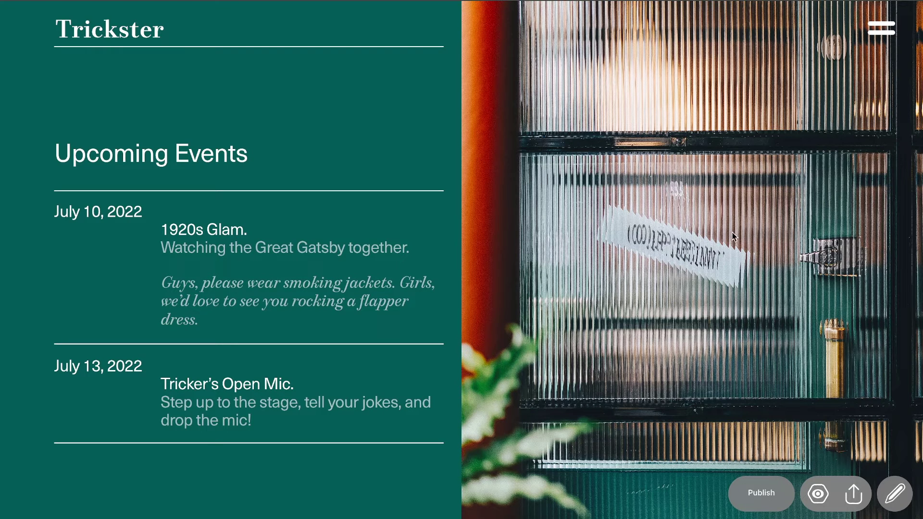
left_click(884, 30)
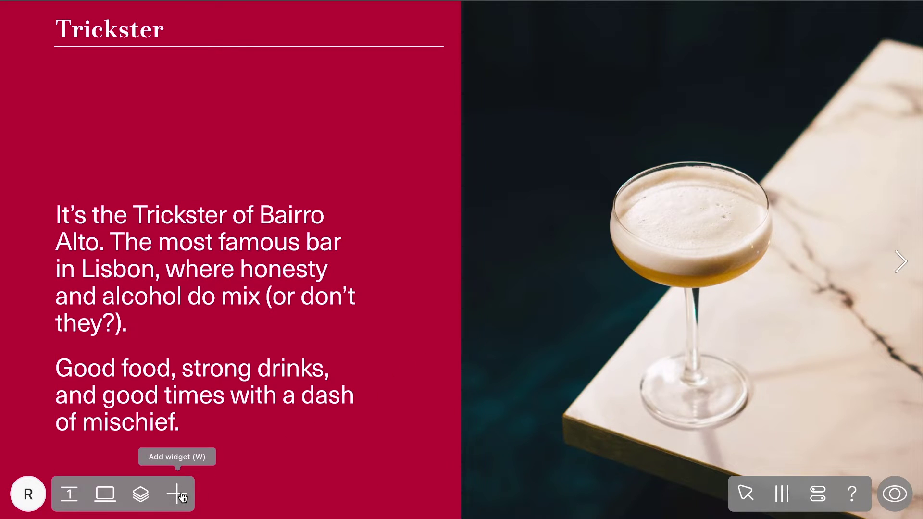
left_click(178, 495)
- Add a hotspot whose popup text lists home, about us, events, menu, gallery, with the dot in the corner
left_click(173, 281)
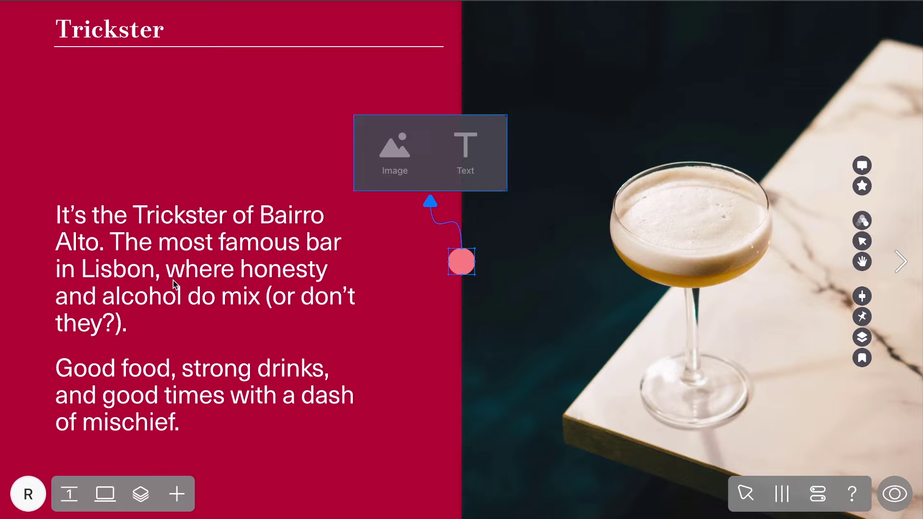
left_click(464, 151)
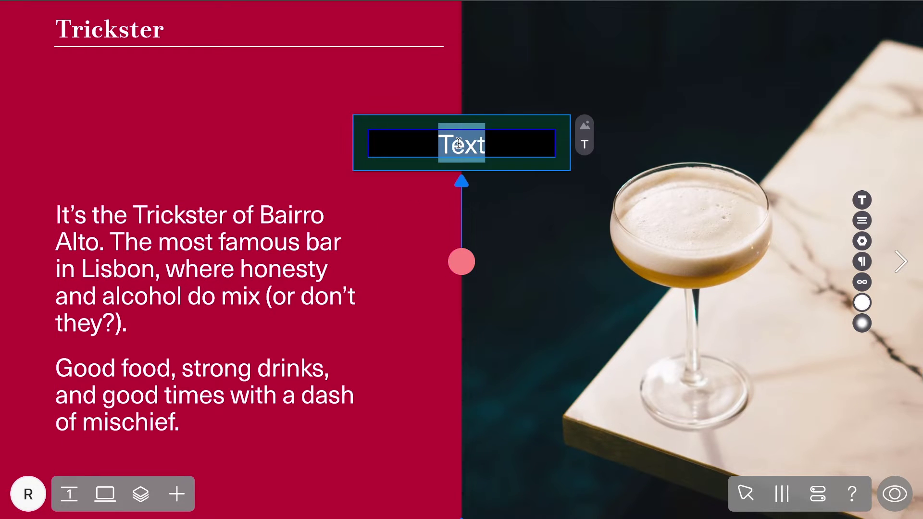
type("home")
key("Return")
type("about us")
key("Return")
type("events")
key("Return")
type("menu")
key("Return")
type("gallery")
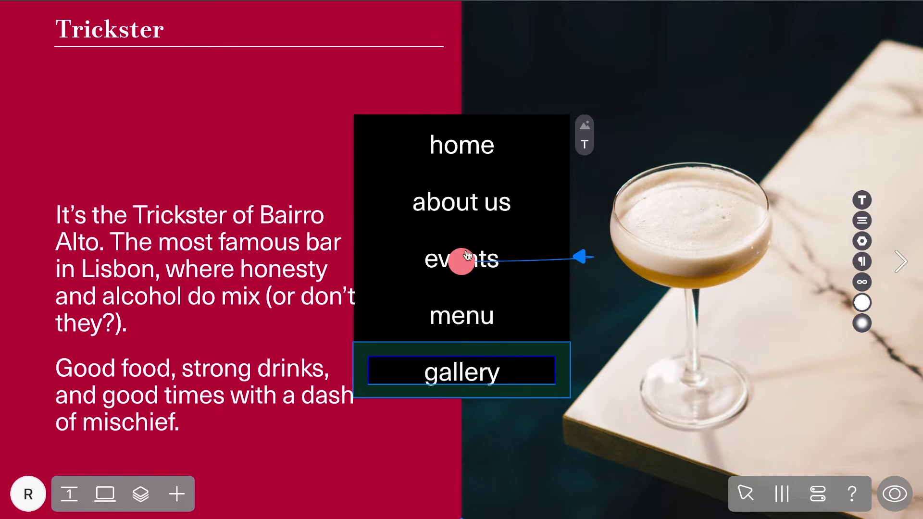
left_click_drag(466, 255, 553, 124)
- Link home to page 1 with the Menu link style, then the next items to pages 2, 3 and 4
double_click(483, 144)
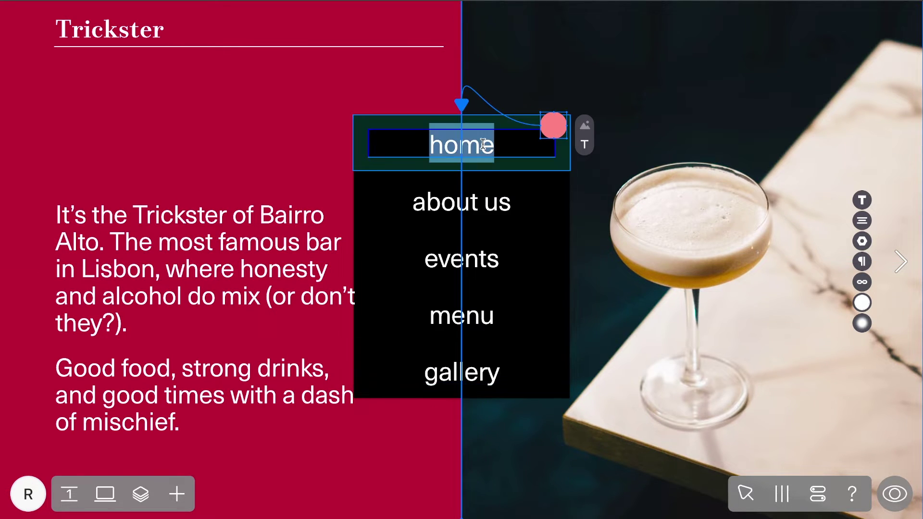
left_click(863, 283)
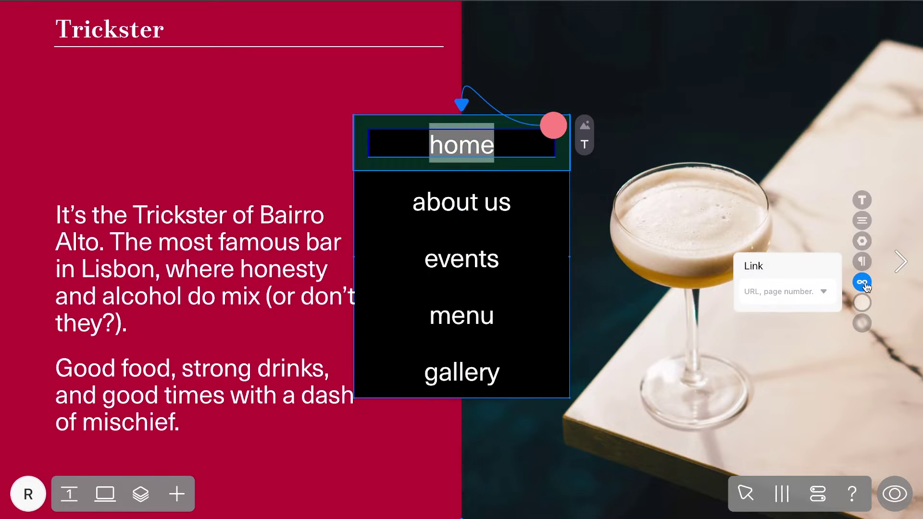
left_click(823, 291)
left_click(814, 315)
type("1")
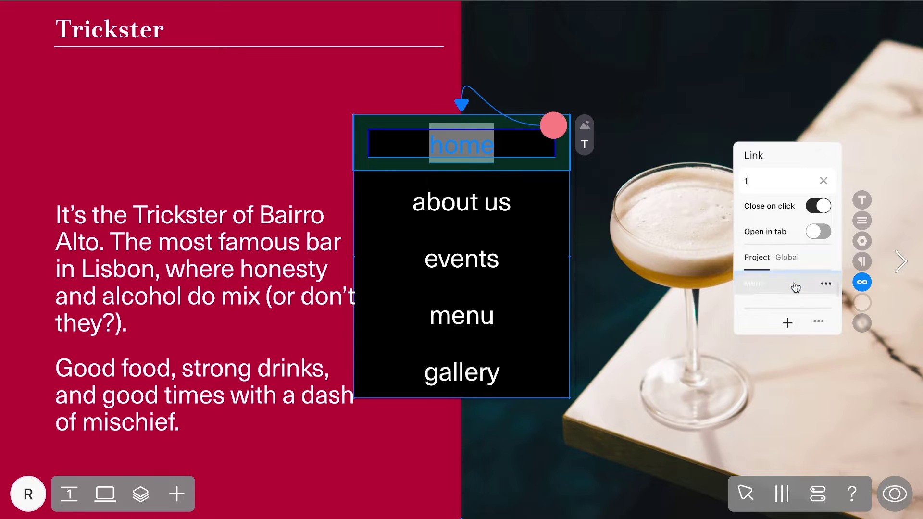
left_click(759, 281)
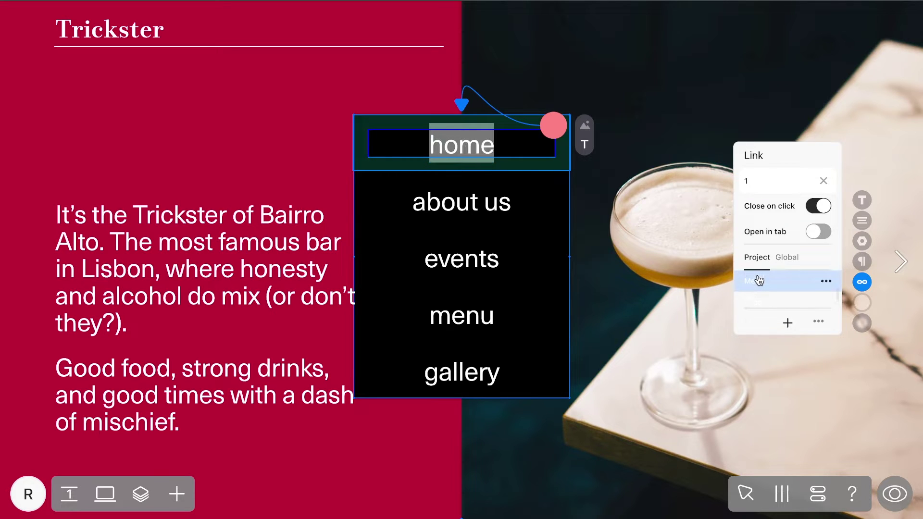
key("Tab")
type("2")
key("Tab")
type("3")
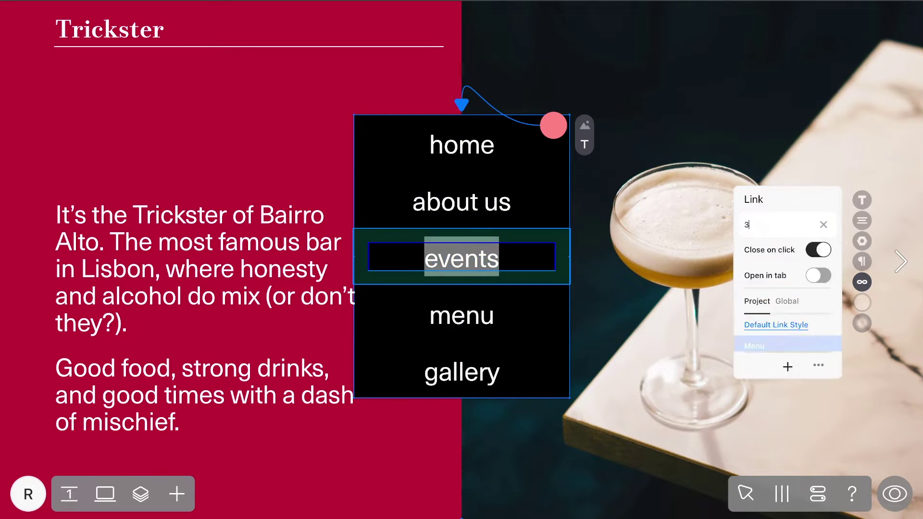
key("Tab")
type("4")
key("Tab")
- Link gallery to page 5 and choose the hamburger as the hotspot's default icon
type("5")
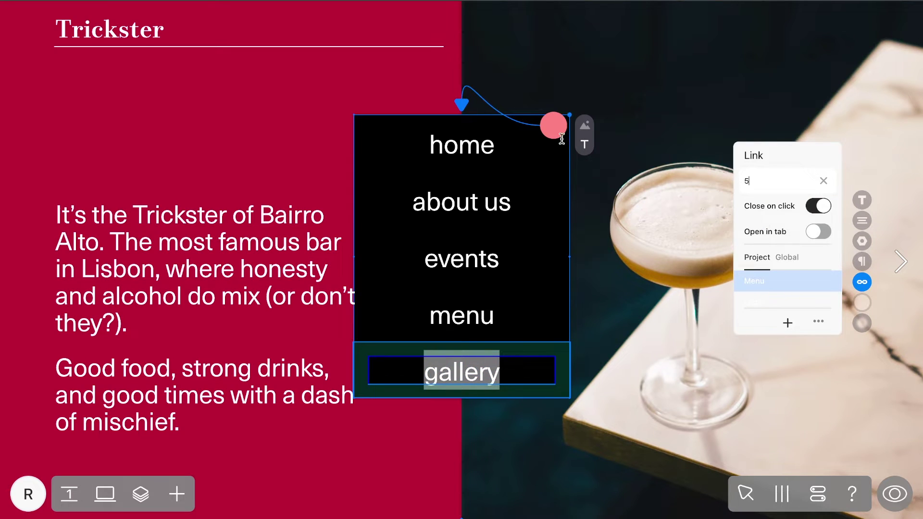
left_click(725, 159)
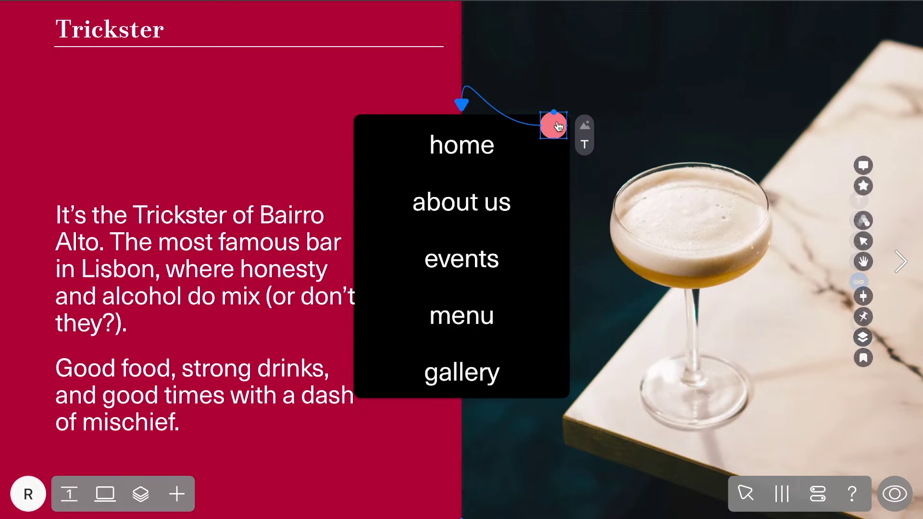
left_click(863, 187)
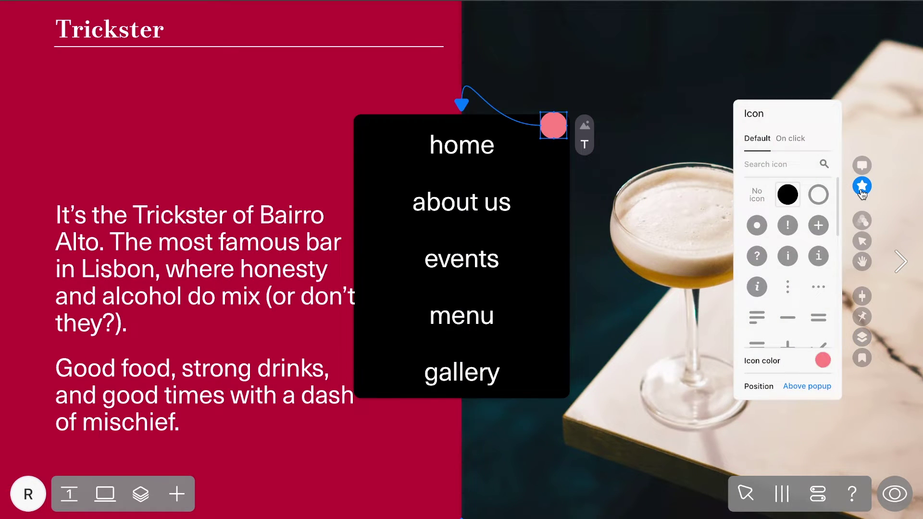
scroll(822, 224, "down", 2)
scroll(828, 222, "down", 3)
scroll(828, 222, "up", 3)
left_click(821, 245)
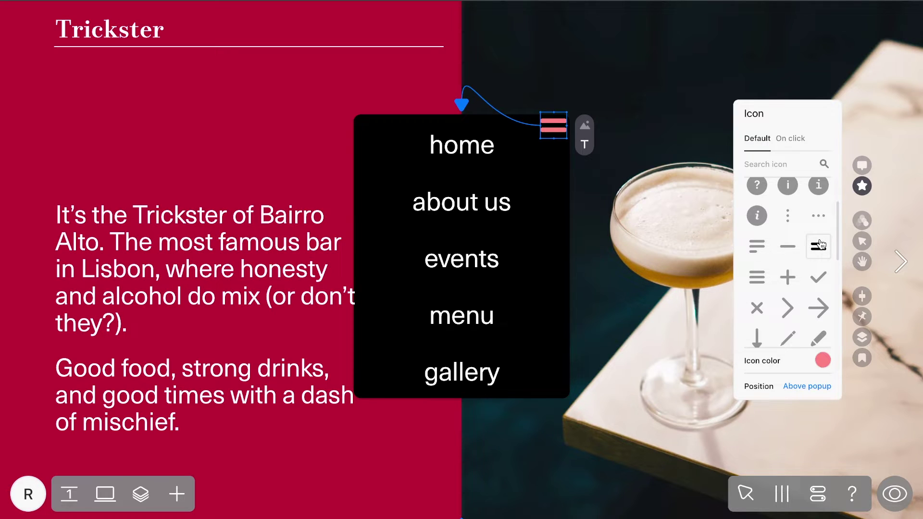
- Search 'c' and choose the thin close X as the on-click icon
left_click(798, 141)
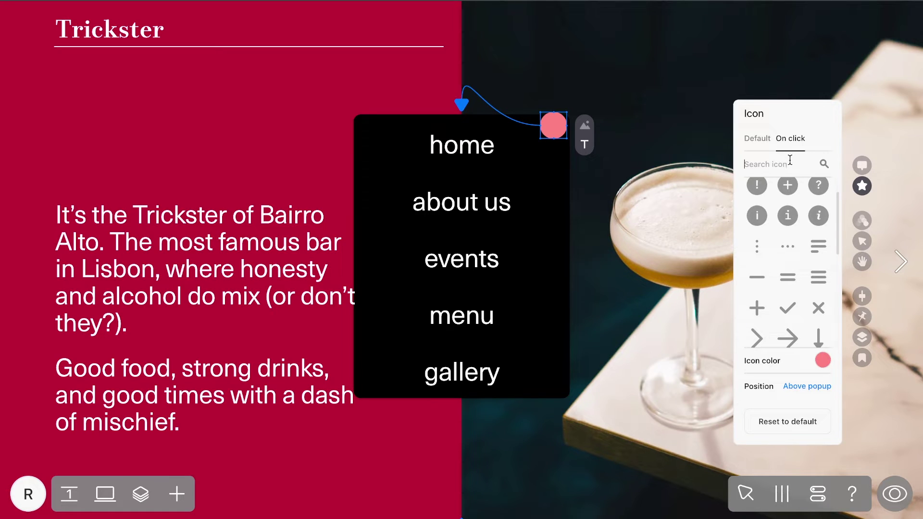
type("close")
scroll(788, 250, "down", 3)
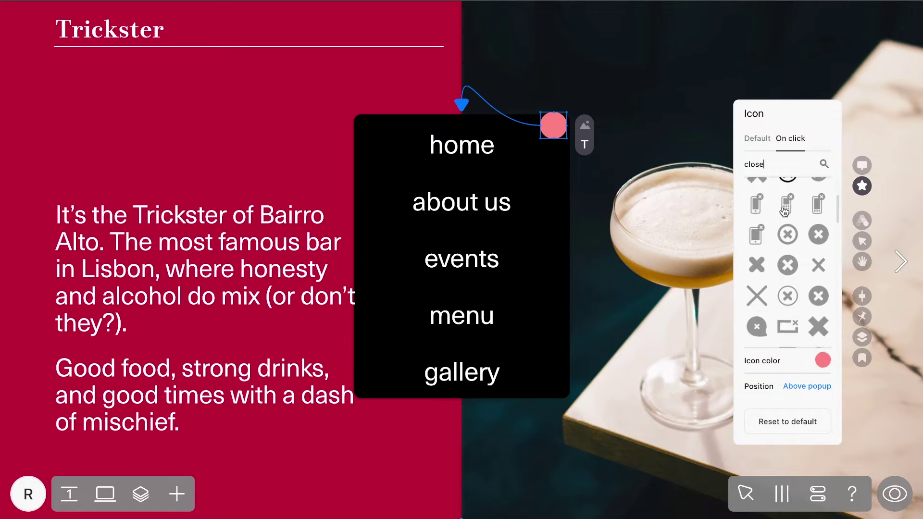
left_click(819, 258)
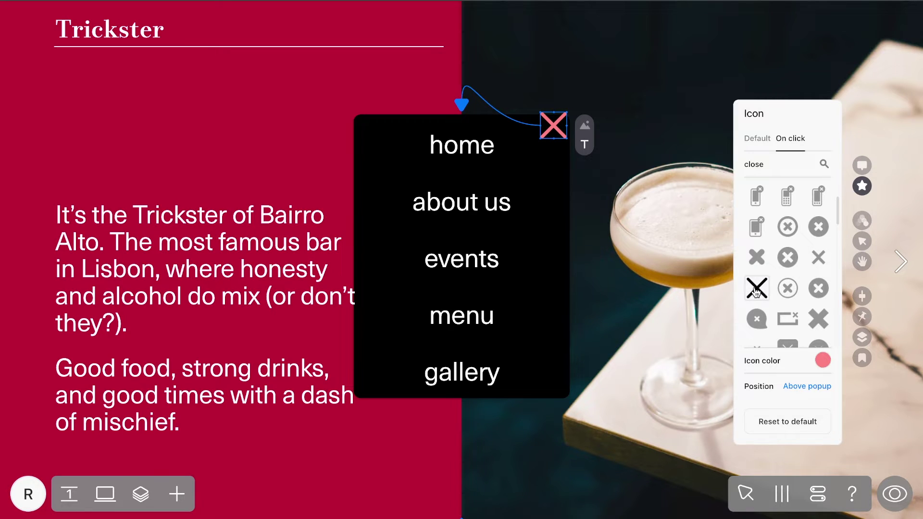
- Make both the close X and hamburger icons white and place the icon behind the popup
left_click(823, 362)
left_click(751, 318)
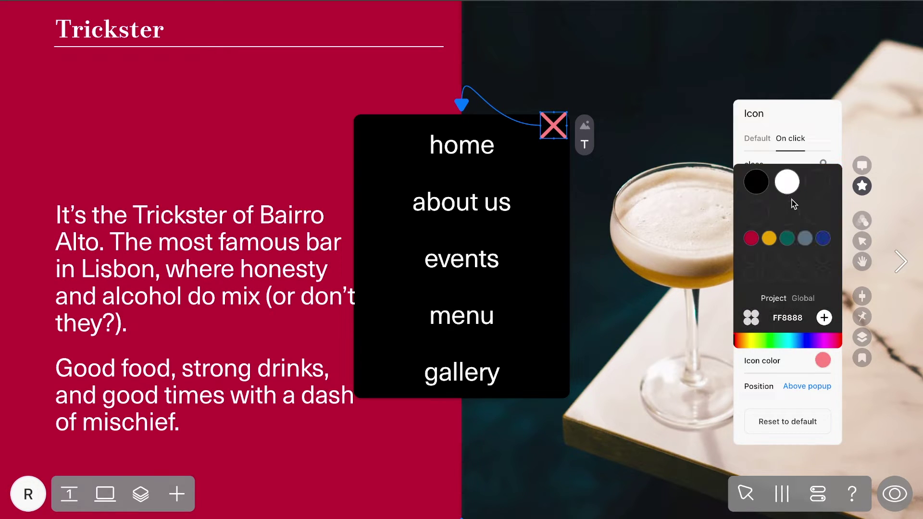
left_click(789, 183)
left_click(766, 140)
left_click(822, 360)
left_click(789, 182)
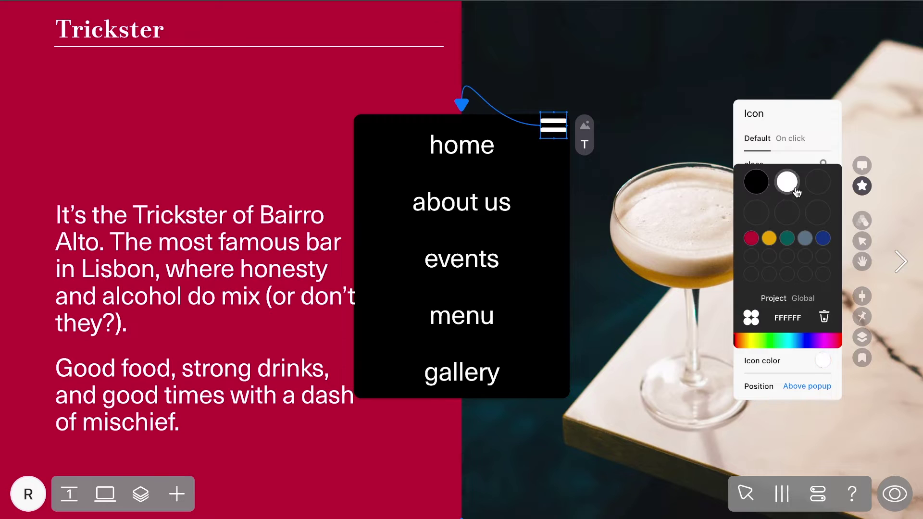
left_click(812, 137)
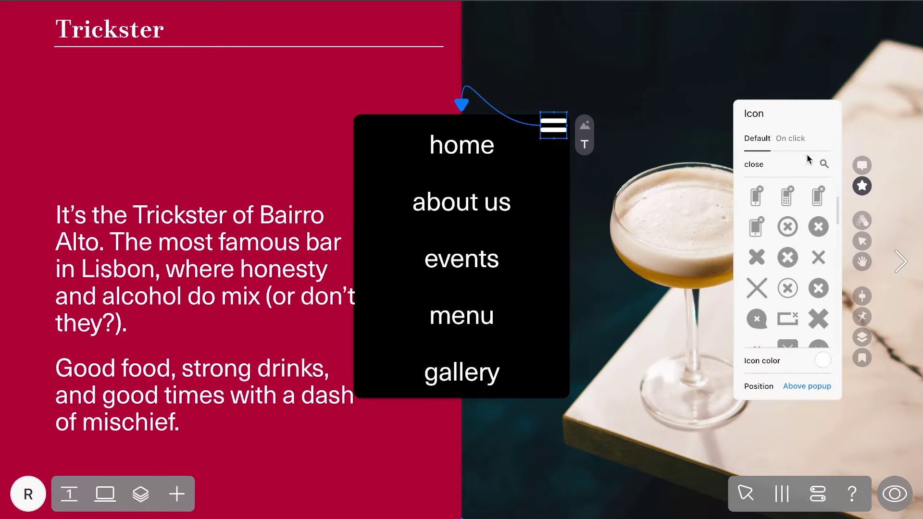
left_click(808, 386)
- Give the popup a slate 5D6F81 background at 85% opacity, keeping it opening on click
left_click(864, 165)
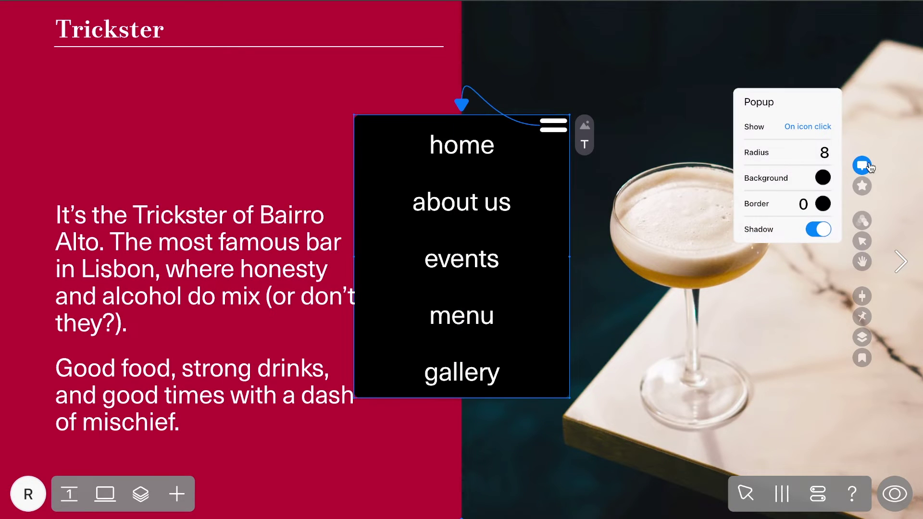
left_click(816, 129)
left_click(817, 129)
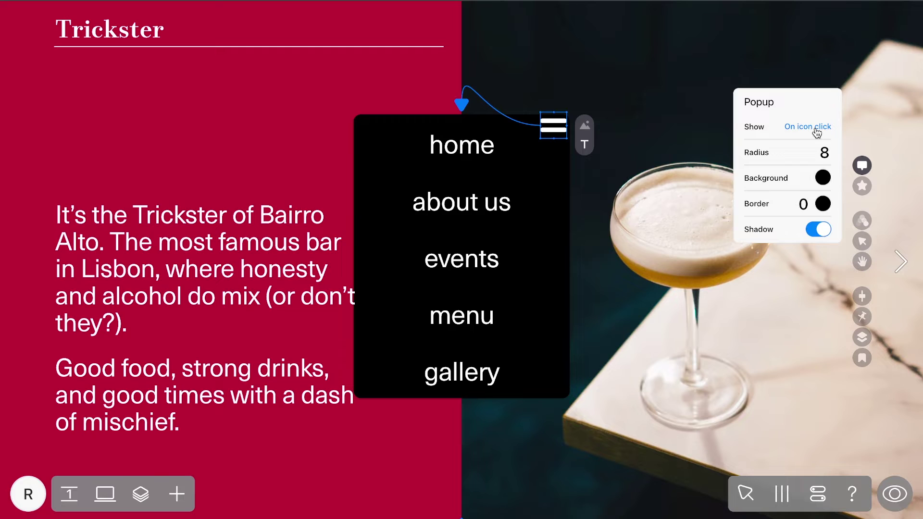
left_click(823, 177)
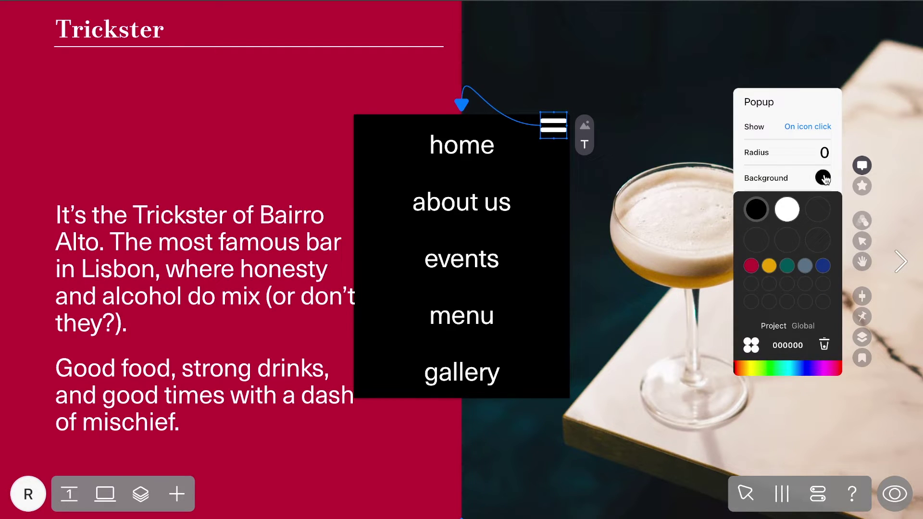
left_click(807, 268)
left_click(753, 345)
left_click_drag(824, 320, 814, 320)
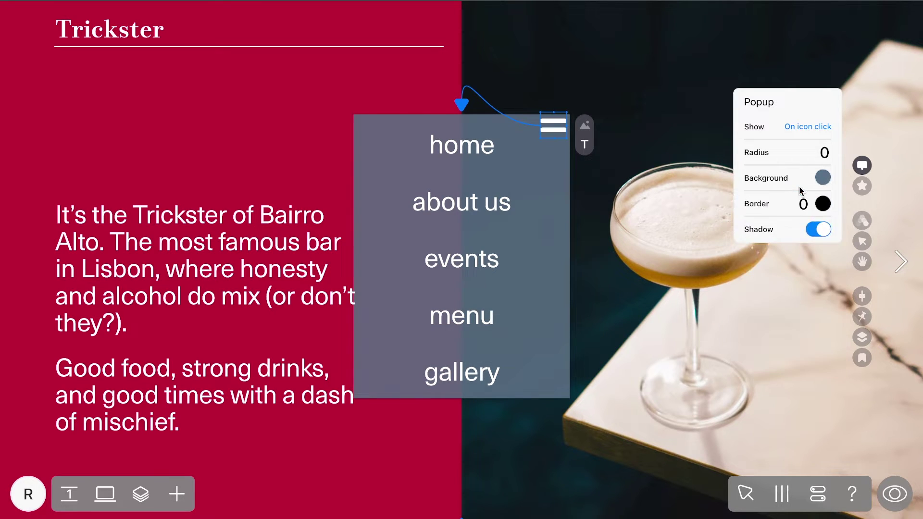
left_click(817, 230)
left_click(818, 230)
- Enlarge all five menu items' text to 30/32 and move the hamburger to the top-right corner
left_click(509, 368)
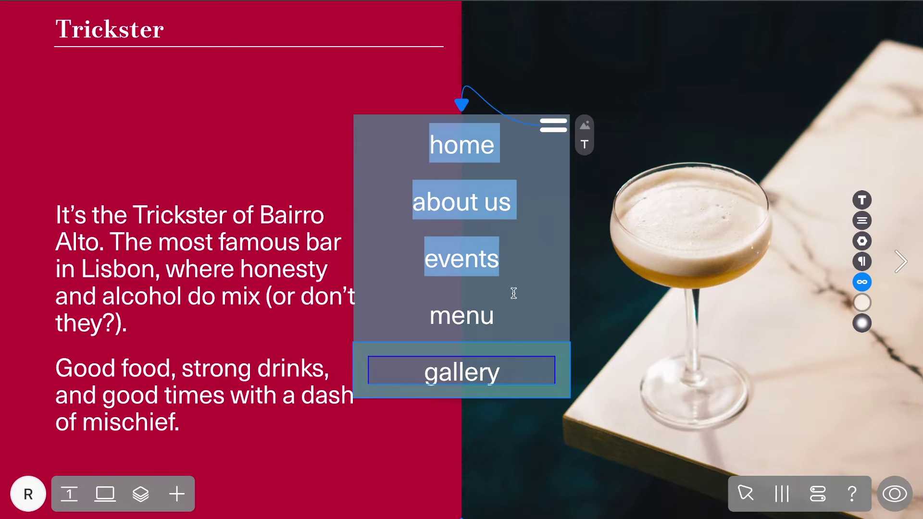
key("ctrl+a")
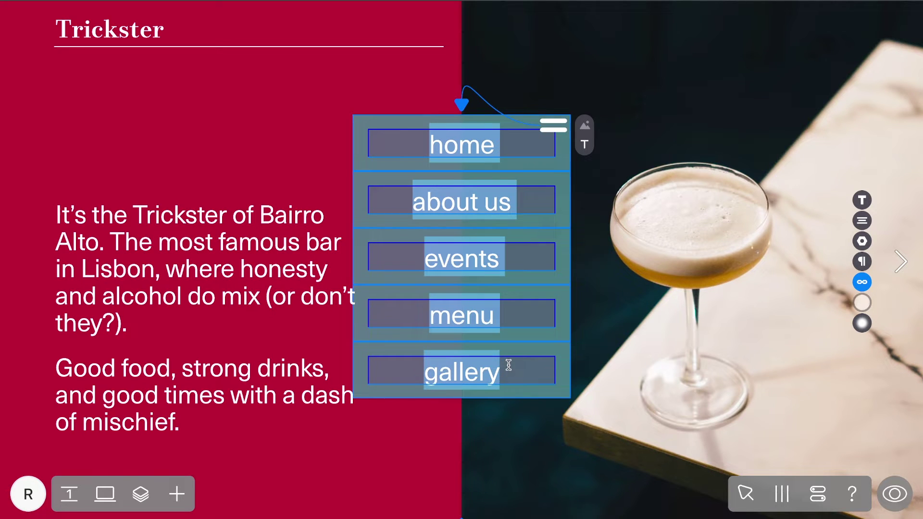
left_click(862, 201)
left_click_drag(788, 281, 784, 279)
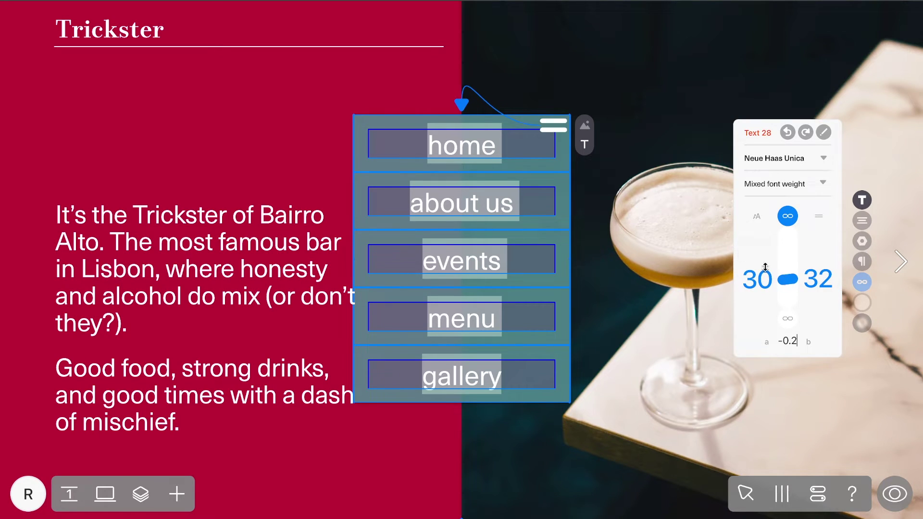
left_click(550, 128)
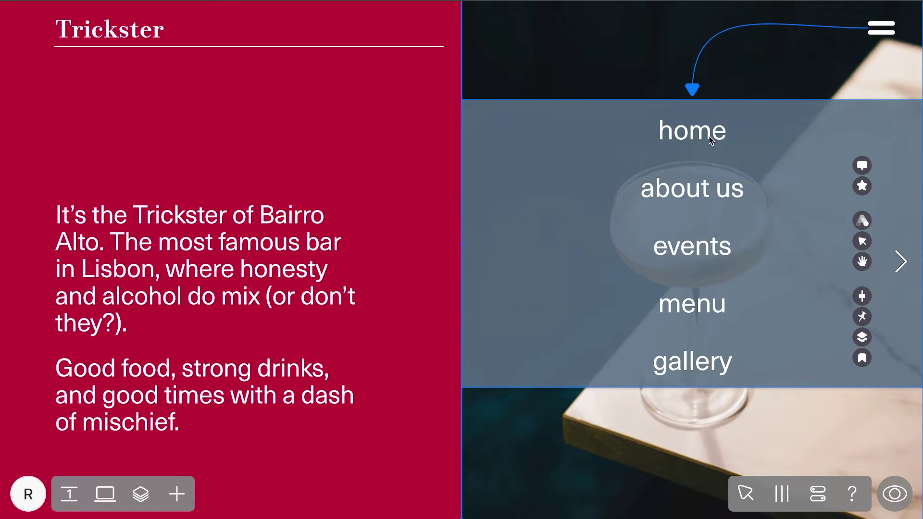
- Tighten the line spacing of the five menu items so the rows sit close together
left_click_drag(656, 123, 672, 351)
left_click(697, 114)
left_click_drag(703, 99, 816, 30)
left_click(702, 350)
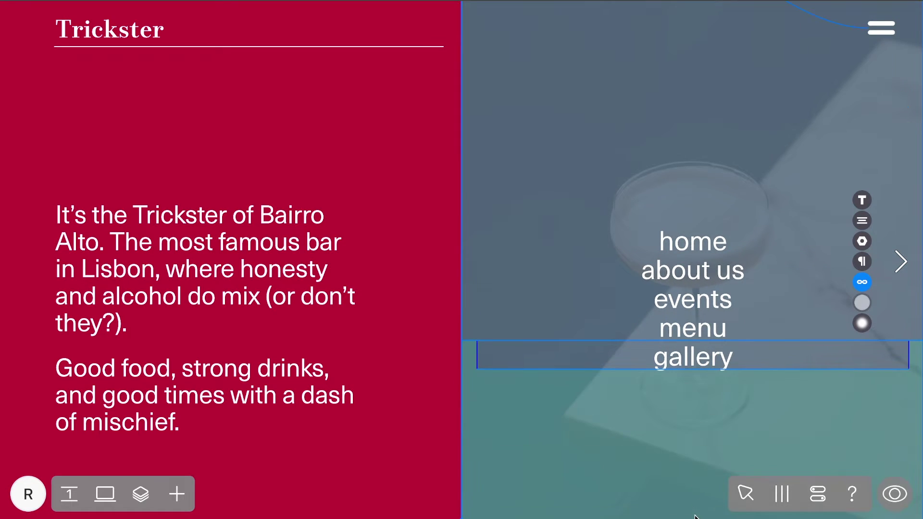
key("Escape")
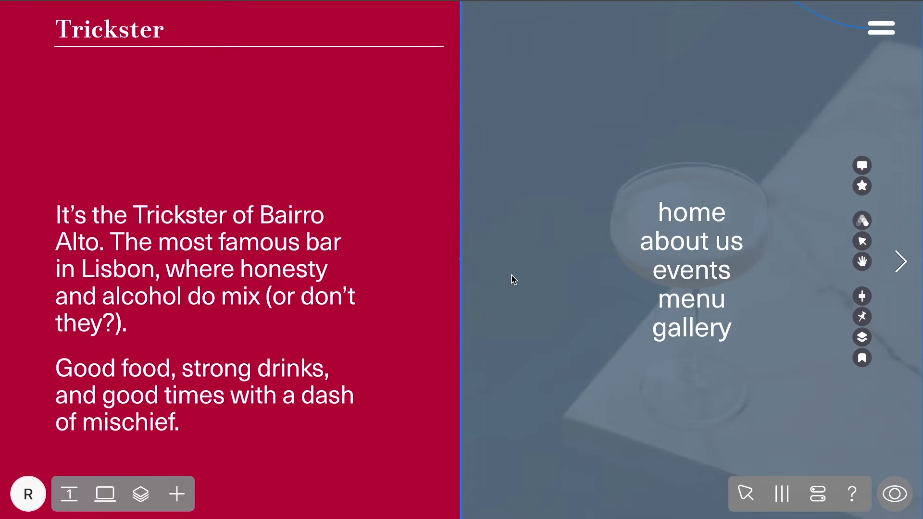
- Fix the hamburger icon to the screen's top-right, on all pages and above page content
left_click(862, 317)
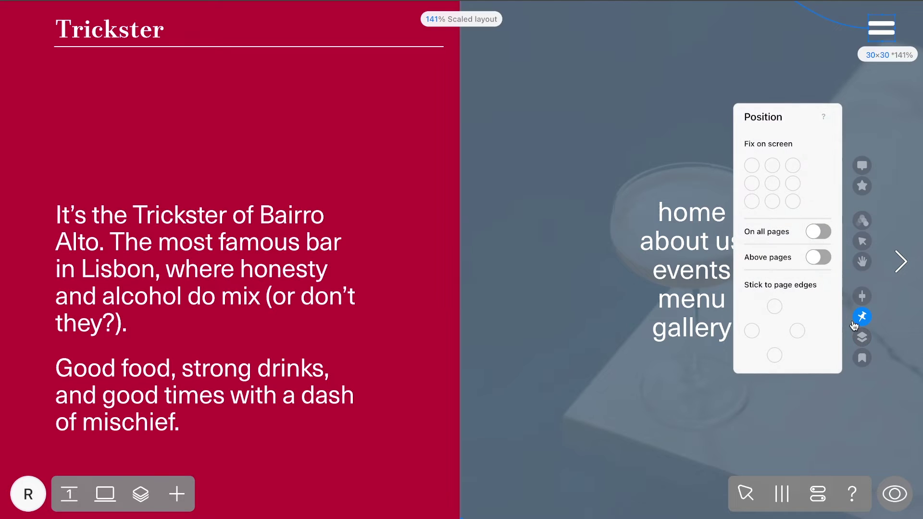
left_click(793, 166)
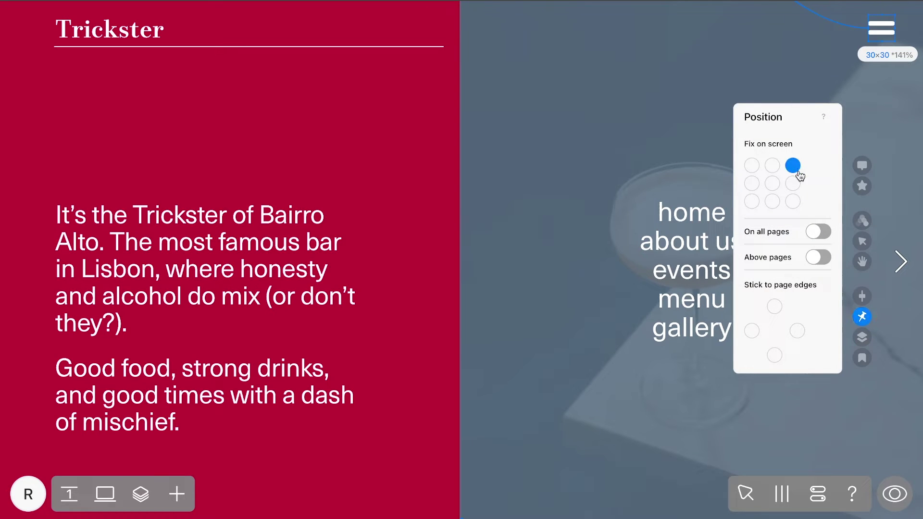
left_click(813, 230)
left_click(818, 258)
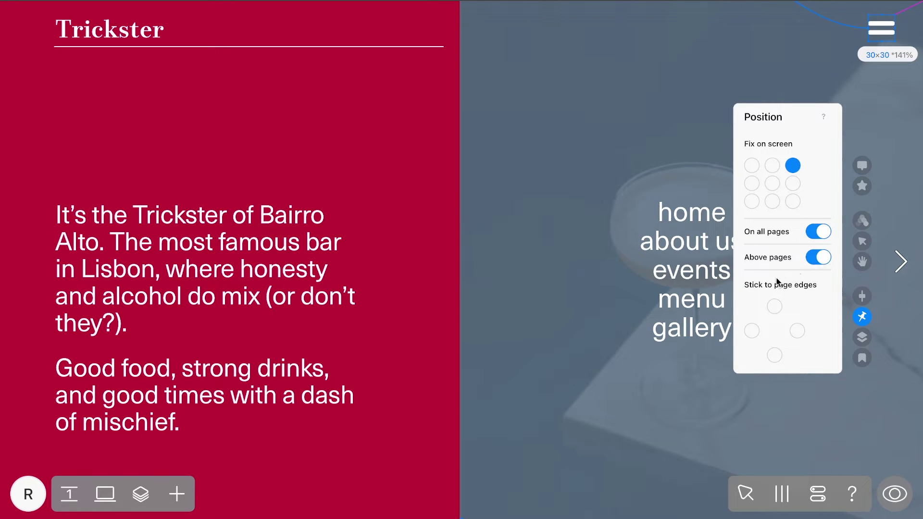
- Edit the Menu link style from the gallery link and open its Current state
left_click(708, 324)
double_click(695, 327)
left_click(864, 282)
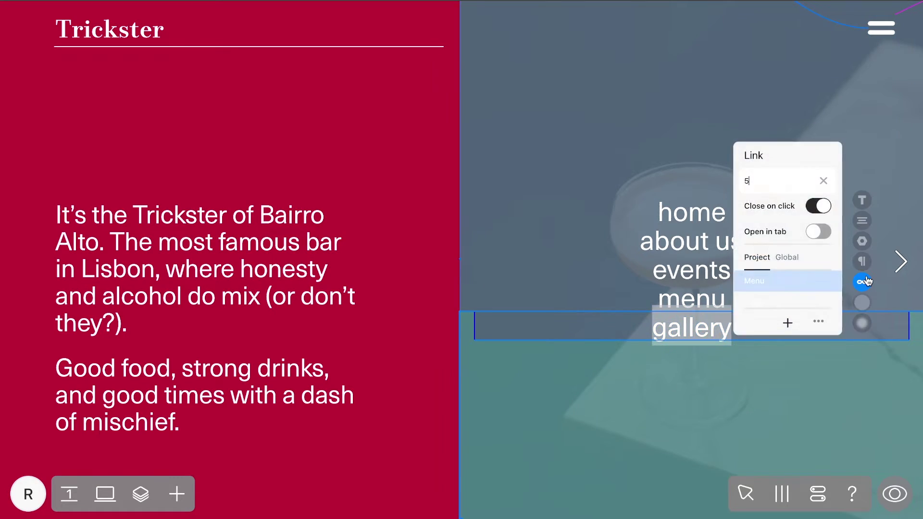
left_click(827, 286)
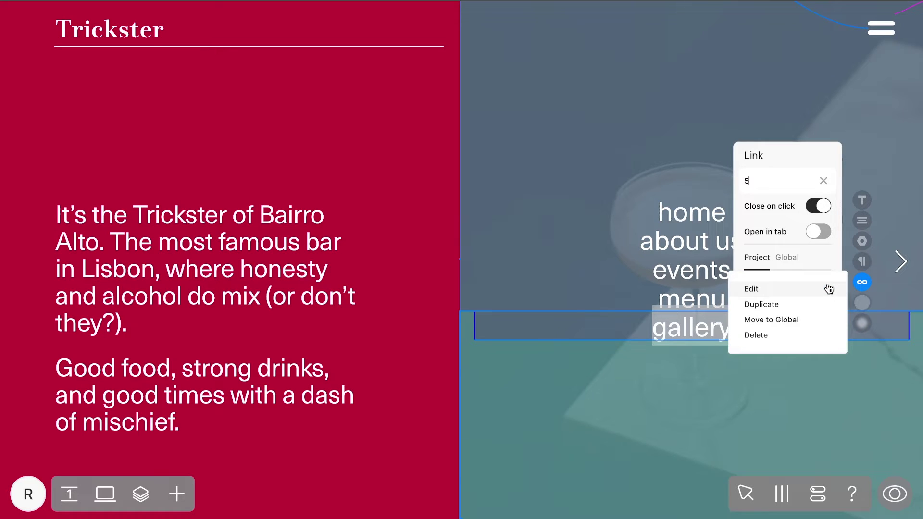
left_click(812, 292)
left_click(800, 168)
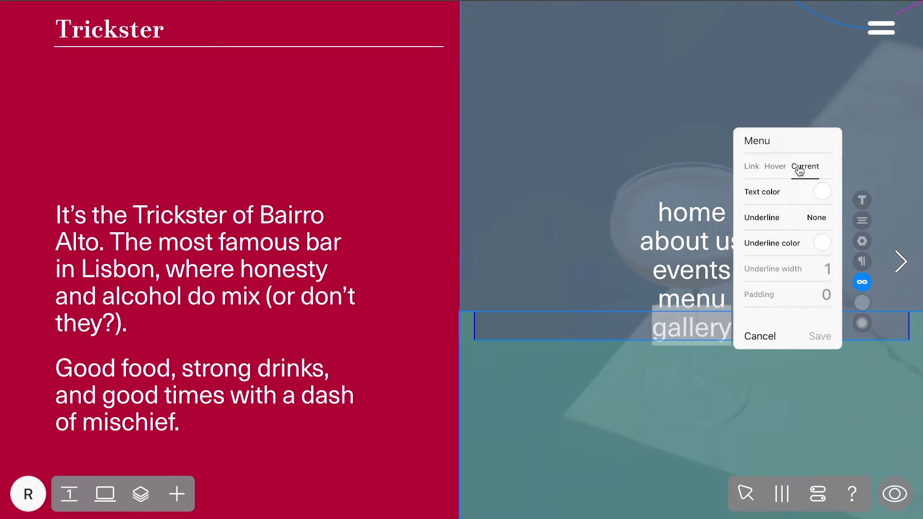
- Preview the site and use the hamburger menu to visit about us, then events, then close it
left_click(895, 494)
left_click(886, 36)
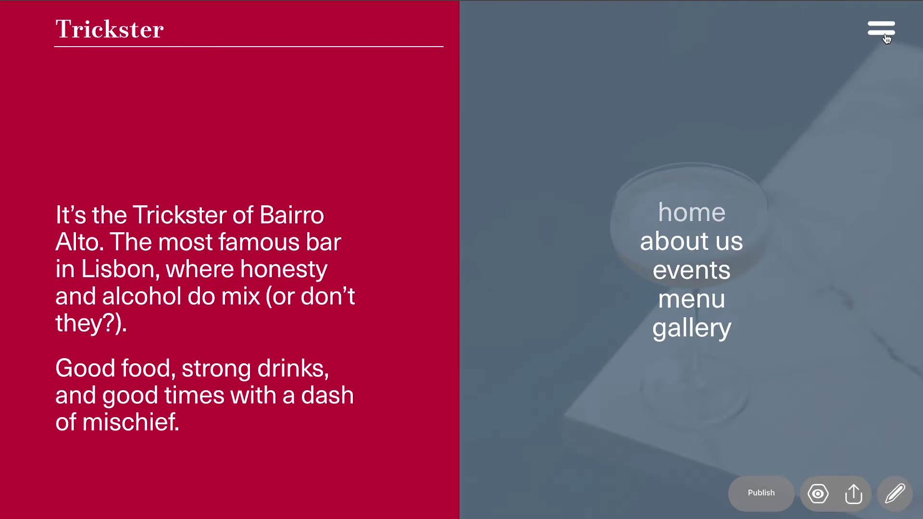
left_click(705, 241)
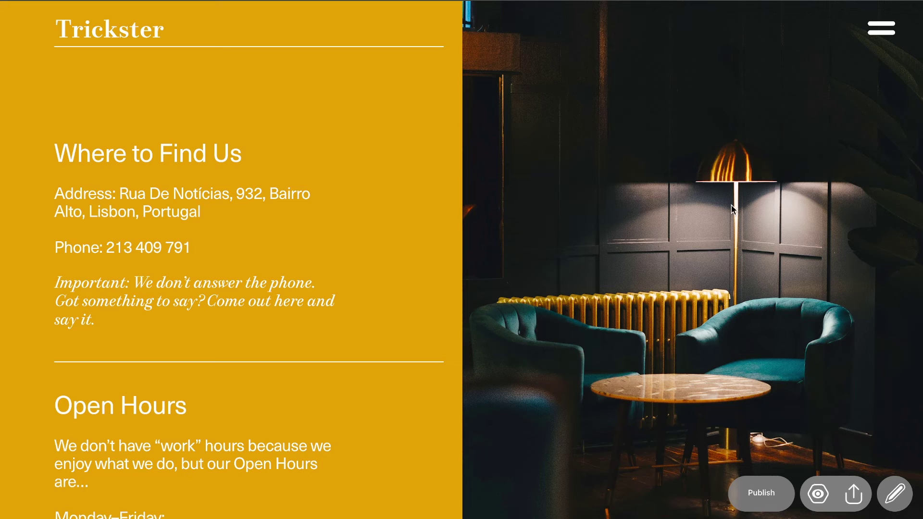
left_click(873, 34)
left_click(731, 235)
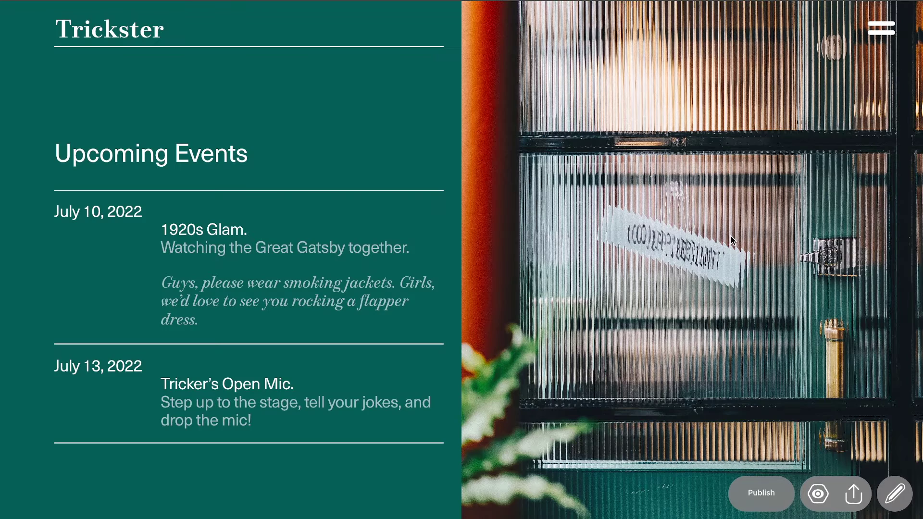
left_click(887, 30)
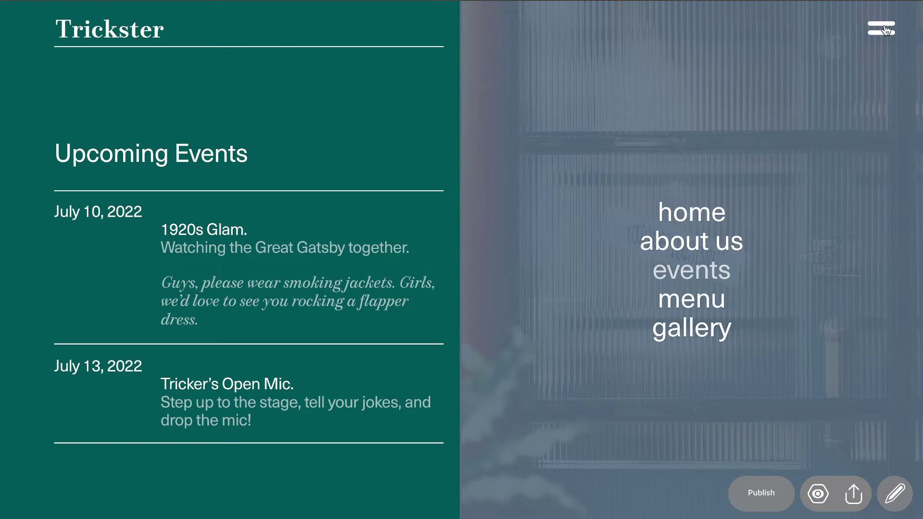
left_click(780, 115)
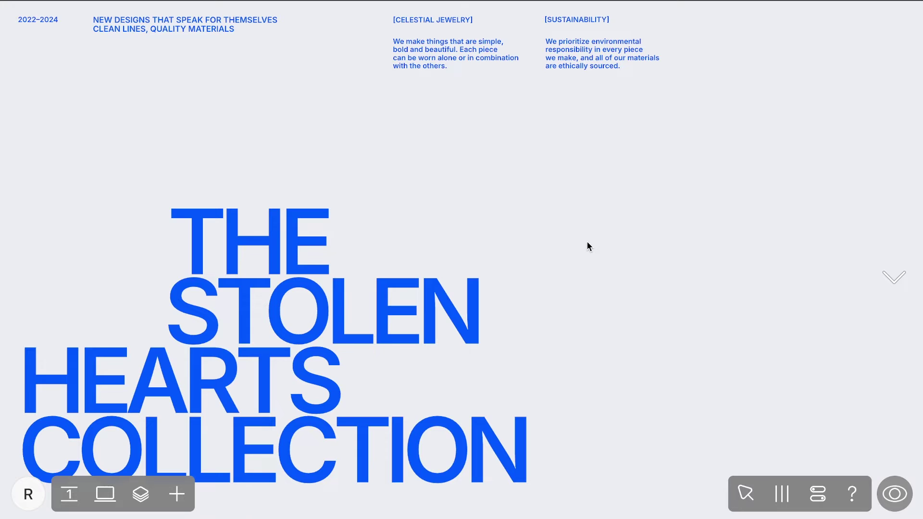
- Add a MENU text label in TAG_CAPS style at the page's top-right
left_click(177, 493)
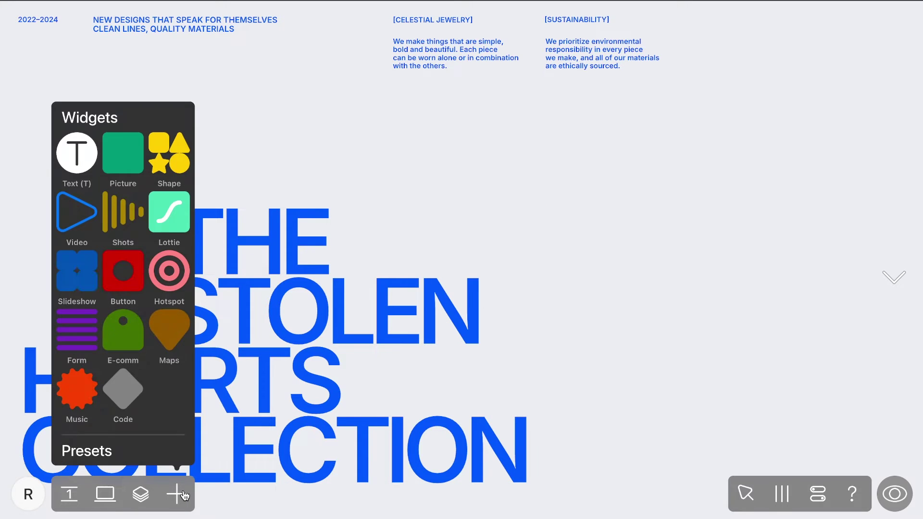
left_click(77, 153)
type("MENU")
left_click(862, 190)
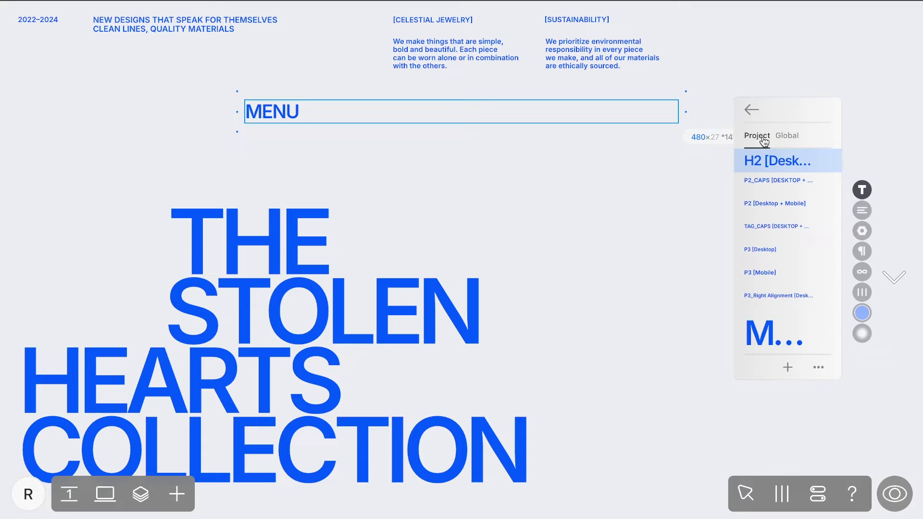
left_click(770, 226)
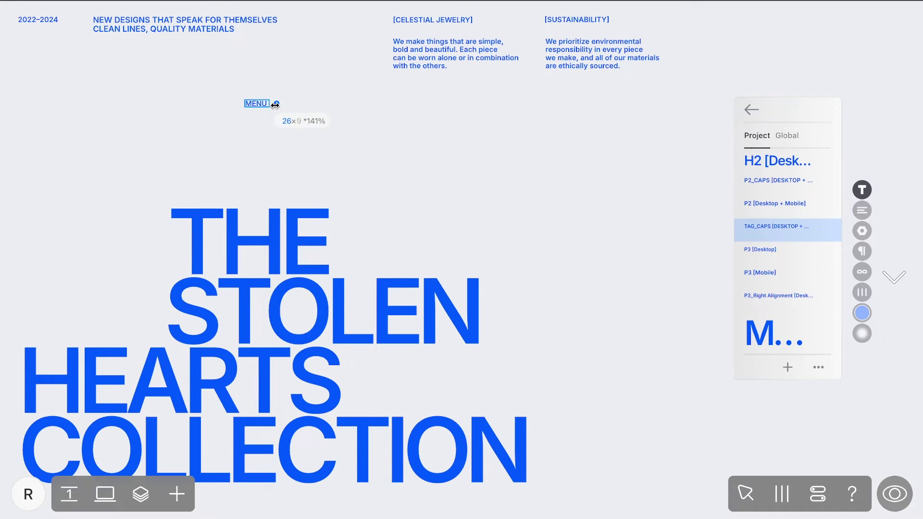
left_click_drag(257, 103, 706, 19)
- Add a narrow text list COLLECTION, OUR STORY, STUDIO, CONTACTS placed under MENU
left_click(177, 494)
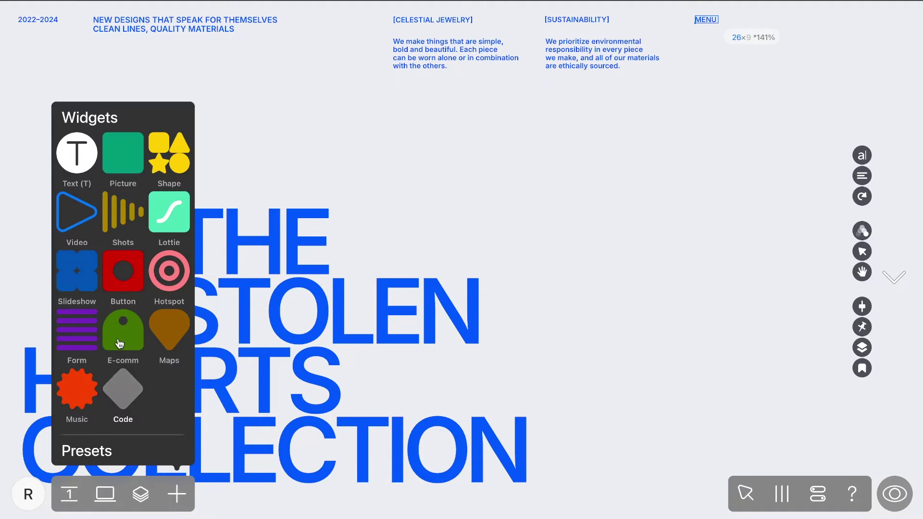
left_click(75, 157)
type("COLLECTIO")
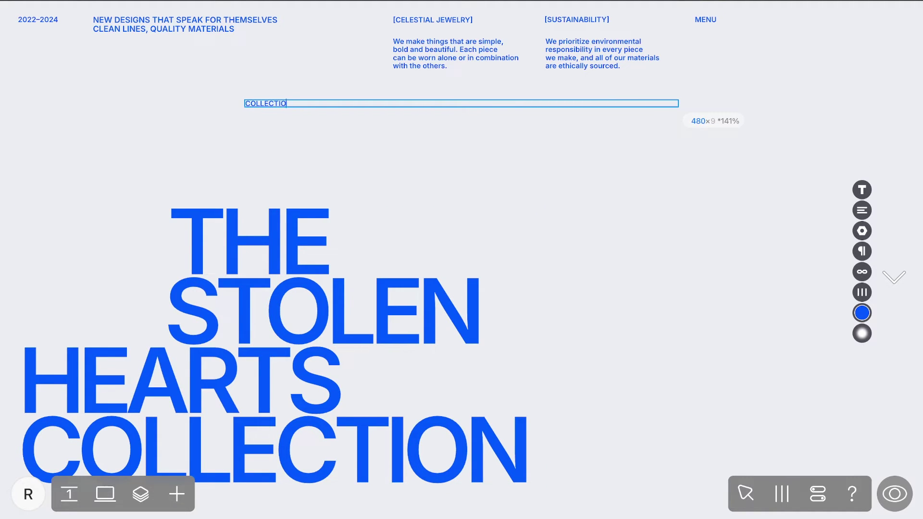
type("N")
key("Return")
type("OUR STORY")
key("Return")
type("STUDIO")
key("Return")
type("CONTACTS")
left_click_drag(678, 117, 295, 116)
left_click_drag(270, 116, 720, 53)
- Link each of the four menu items to a page and apply the menu link style
double_click(715, 44)
left_click(862, 270)
left_click(794, 281)
type("1")
left_click(790, 283)
double_click(716, 50)
left_click(785, 248)
type("1")
left_click(789, 276)
double_click(708, 58)
left_click(775, 249)
type("3")
double_click(715, 66)
left_click(766, 212)
type("4")
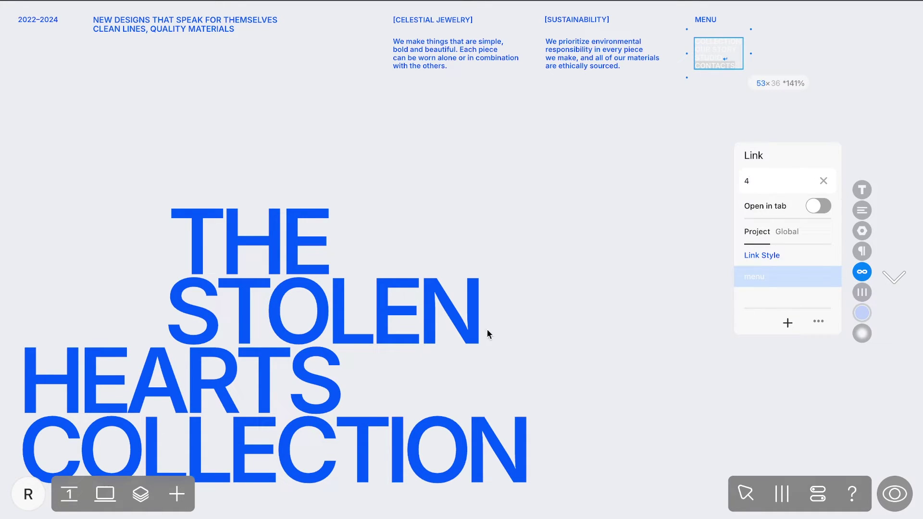
- Add a roughly 178x92 blue 0059FF rectangle at the page's top-right behind the menu list
left_click(177, 493)
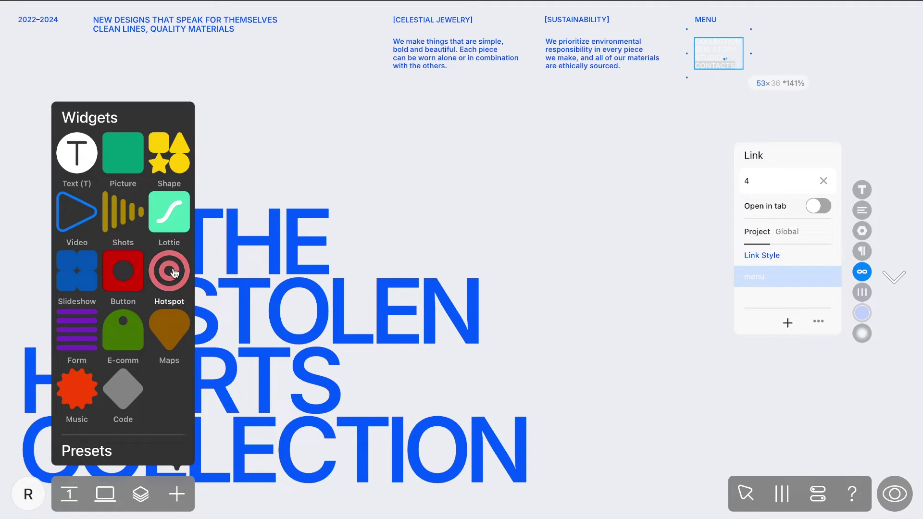
left_click(169, 153)
left_click_drag(682, 426, 443, 208)
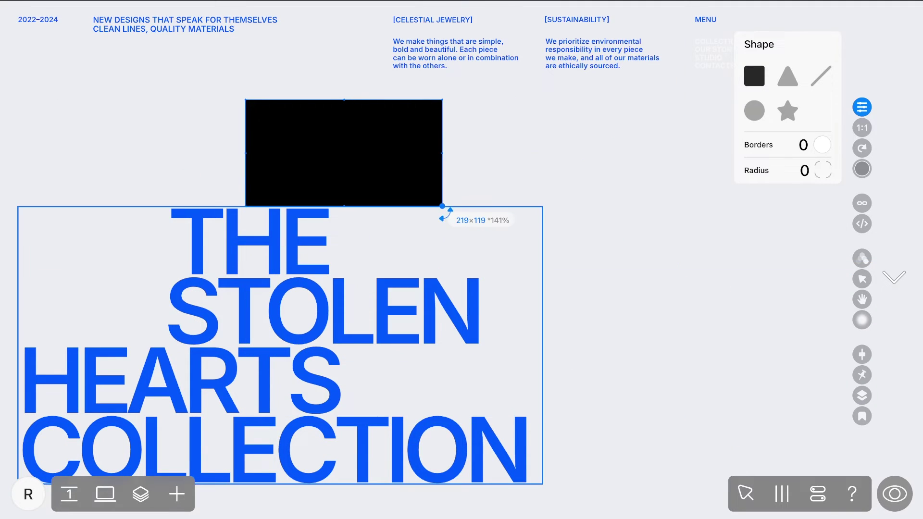
left_click_drag(372, 166, 815, 67)
left_click_drag(885, 55, 849, 56)
left_click_drag(768, 108, 776, 87)
left_click(862, 169)
left_click(789, 169)
- Group the rectangle with the menu list as 'menu group' and rename the MENU layer 'icon menu'
left_click(140, 494)
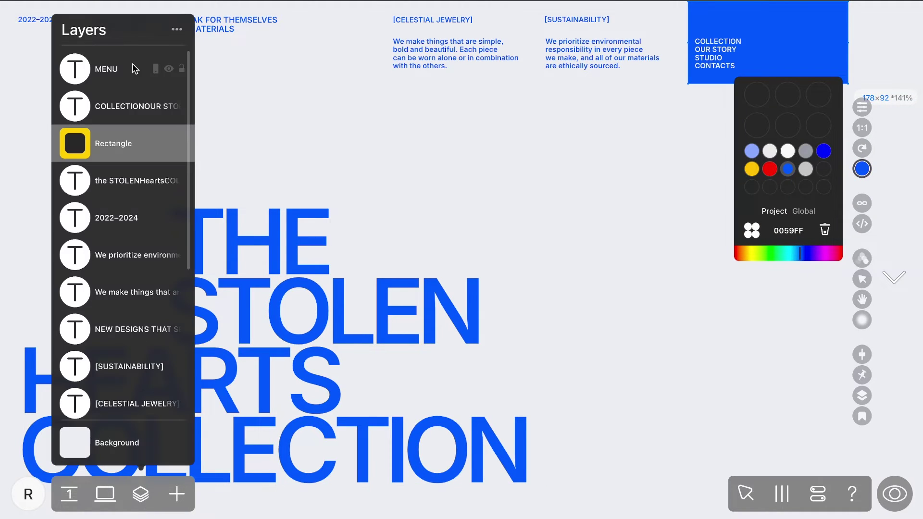
left_click(128, 109)
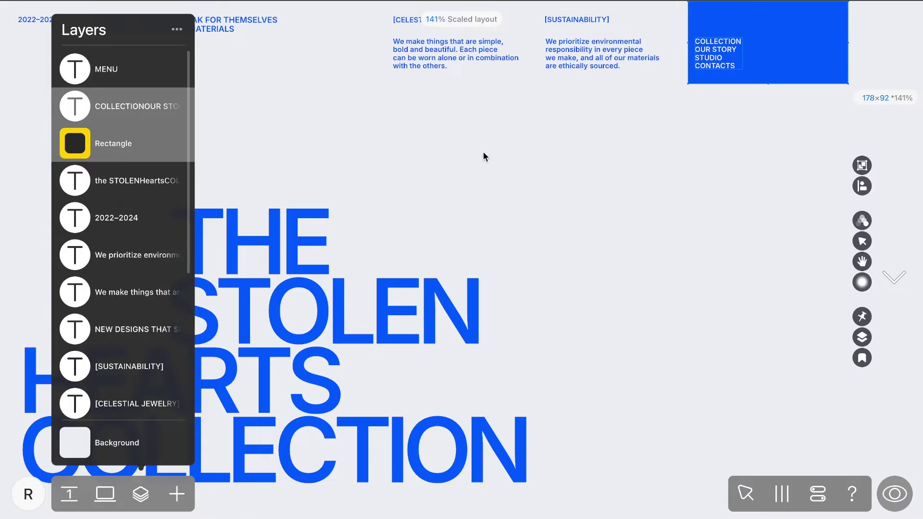
left_click(863, 165)
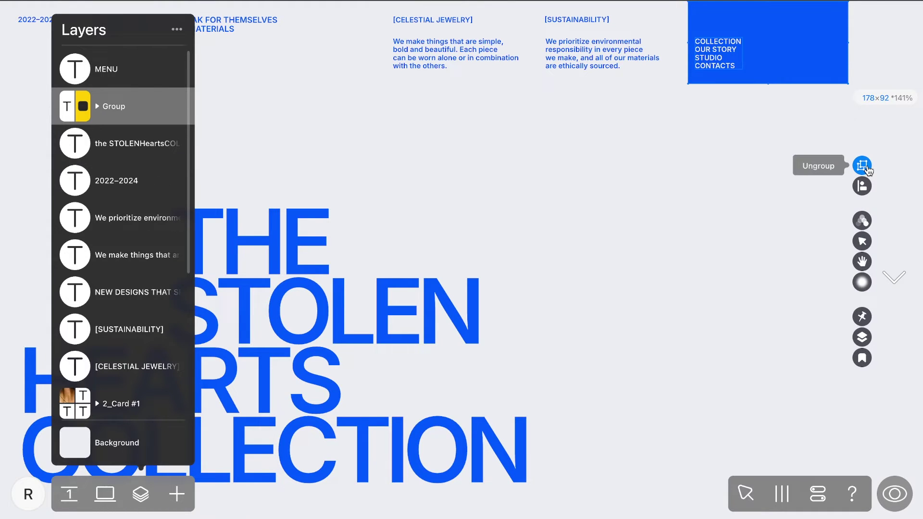
double_click(114, 106)
type("menu grou")
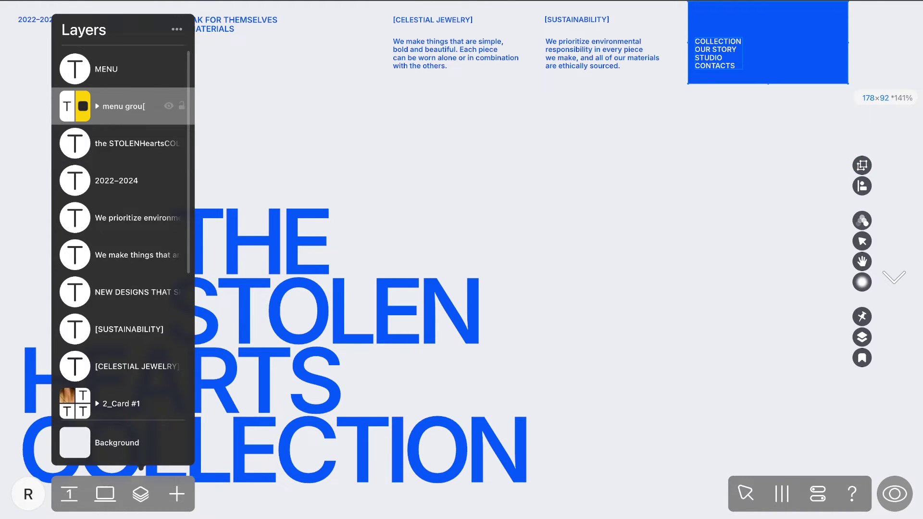
type("p")
double_click(106, 68)
- Give the menu group an on-click opacity fade from 0 to 100, triggered by the icon menu label
type("icon menu")
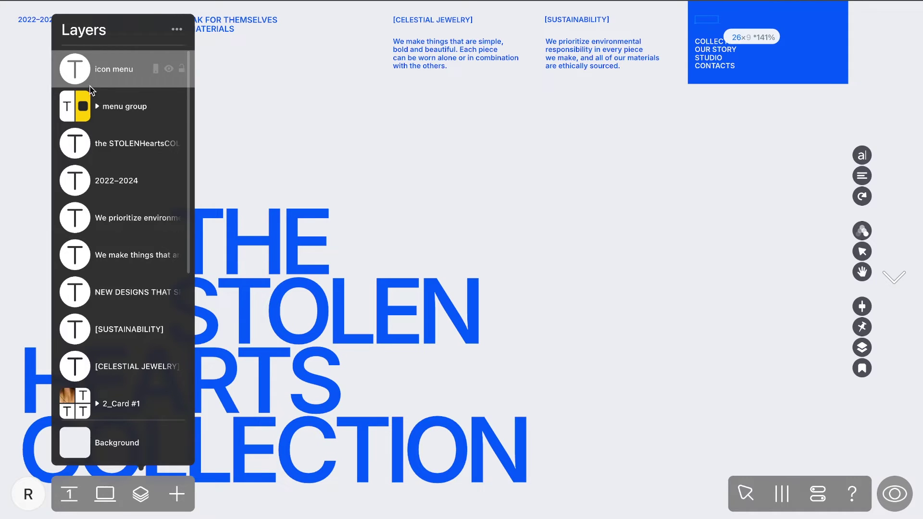
left_click(107, 109)
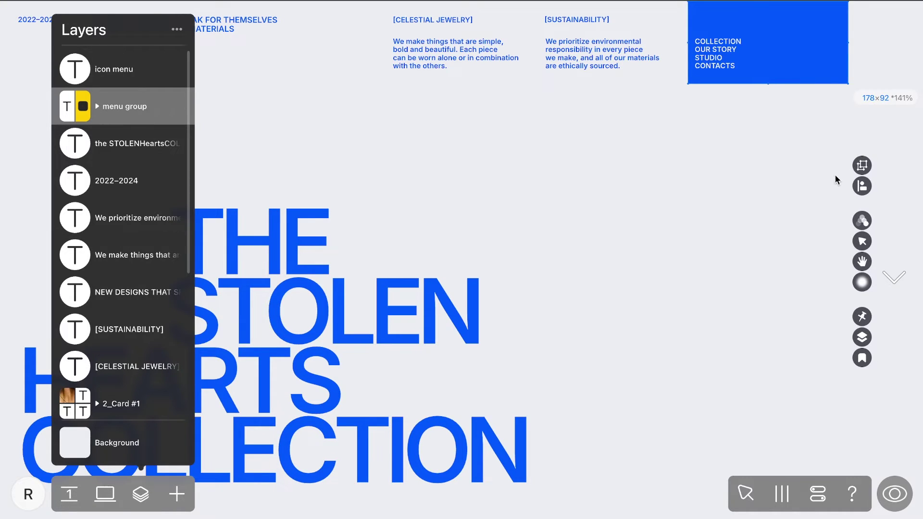
left_click(863, 221)
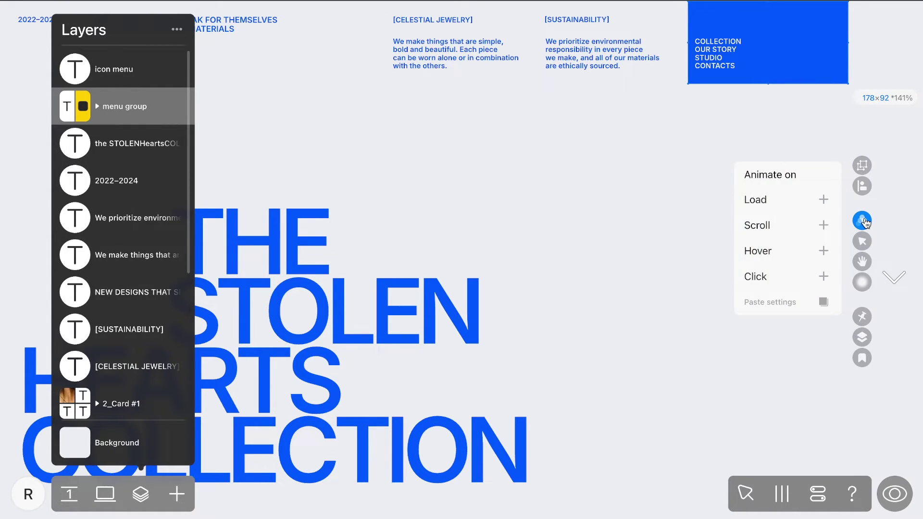
left_click(796, 274)
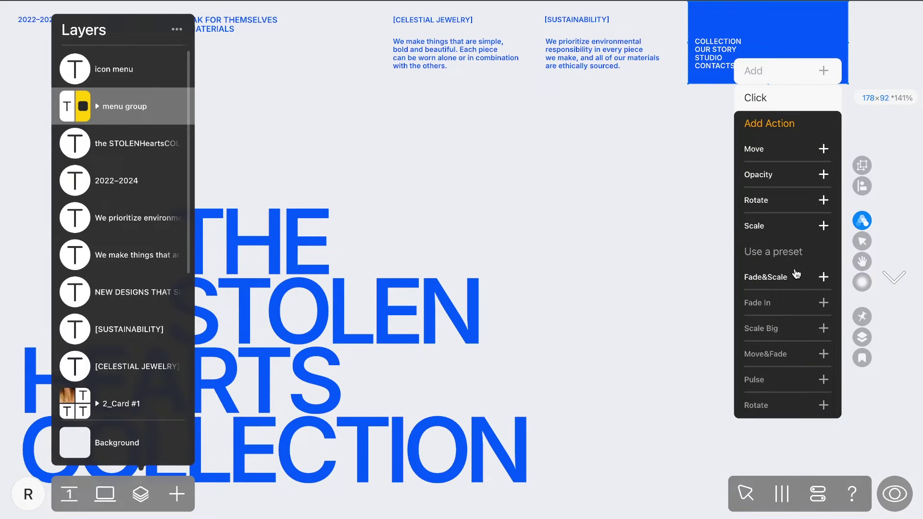
left_click(796, 179)
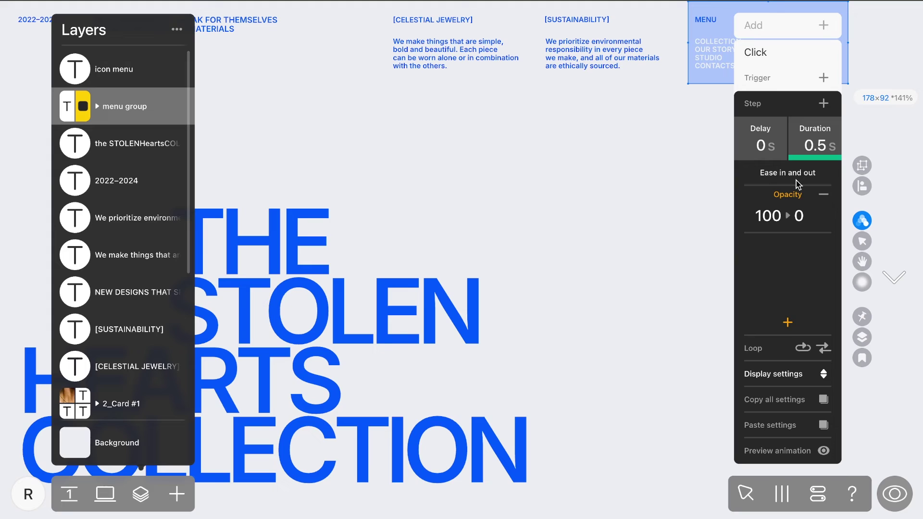
left_click(788, 217)
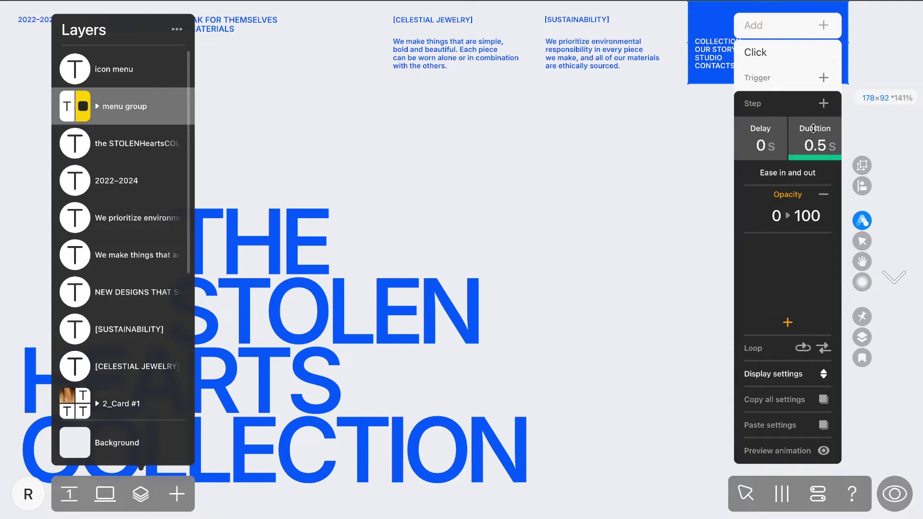
left_click(825, 78)
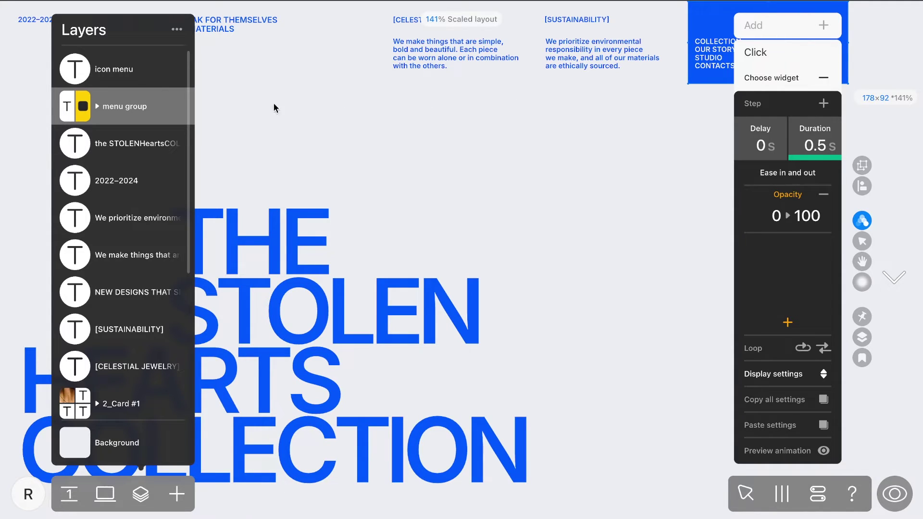
left_click(131, 73)
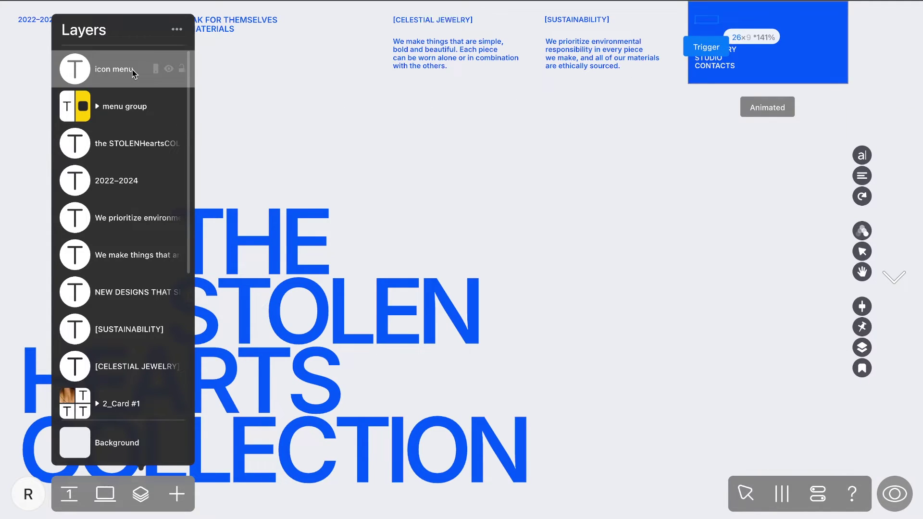
- Preview the page and click MENU repeatedly to open and close the blue menu panel
left_click(895, 494)
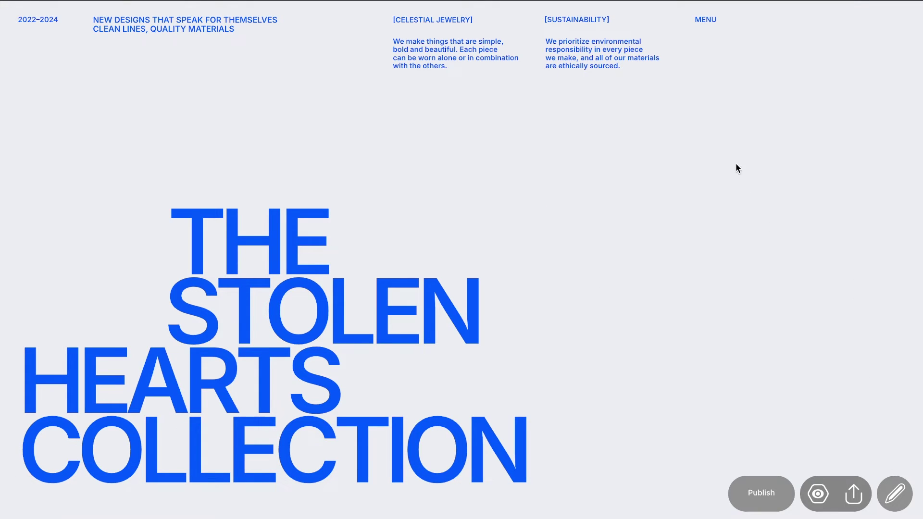
left_click(706, 23)
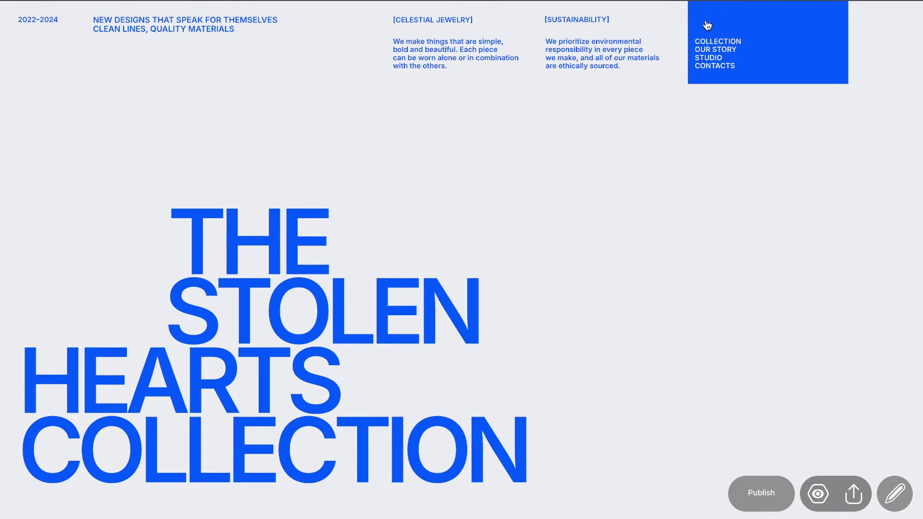
left_click(707, 25)
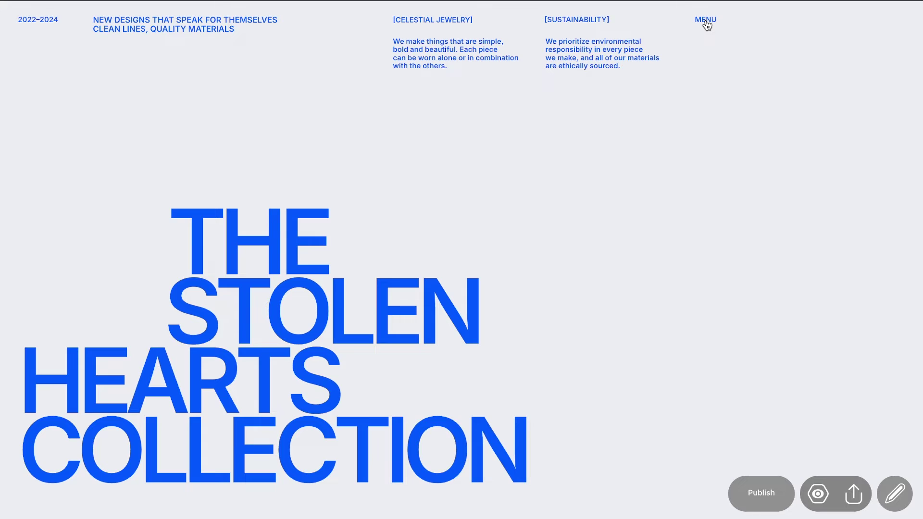
left_click(707, 25)
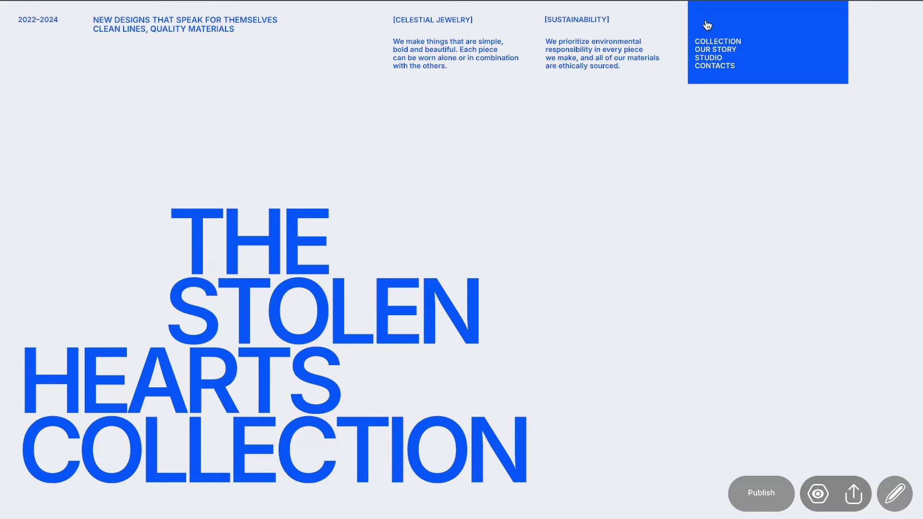
left_click(707, 25)
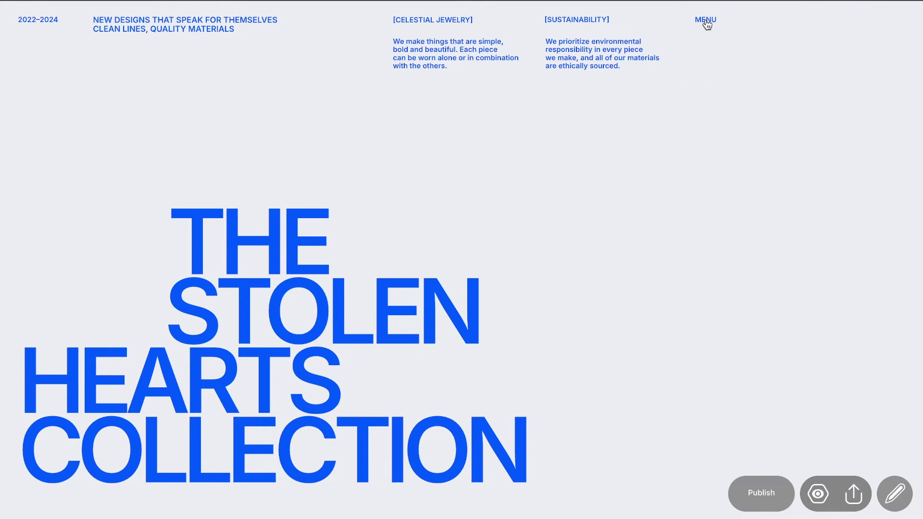
- Back in the editor, duplicate the icon menu_blue layer and rename the copy icon menu_white
left_click(894, 494)
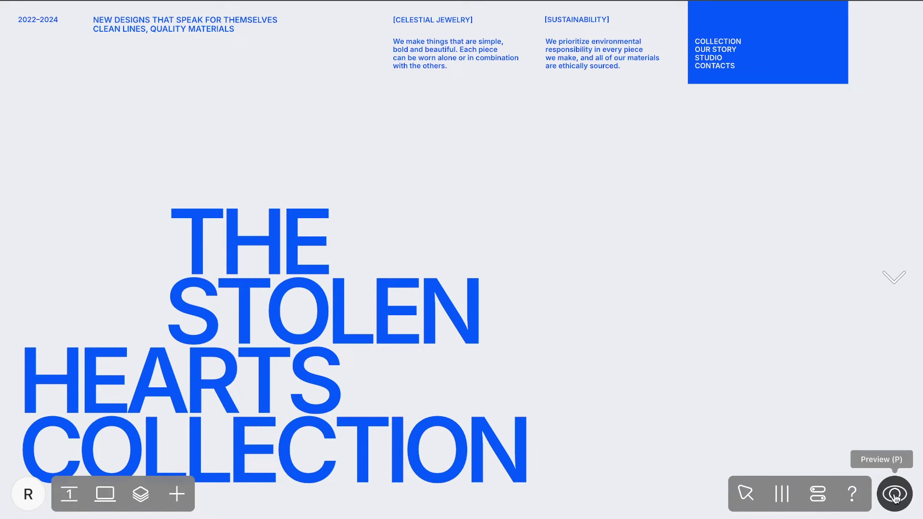
left_click(143, 495)
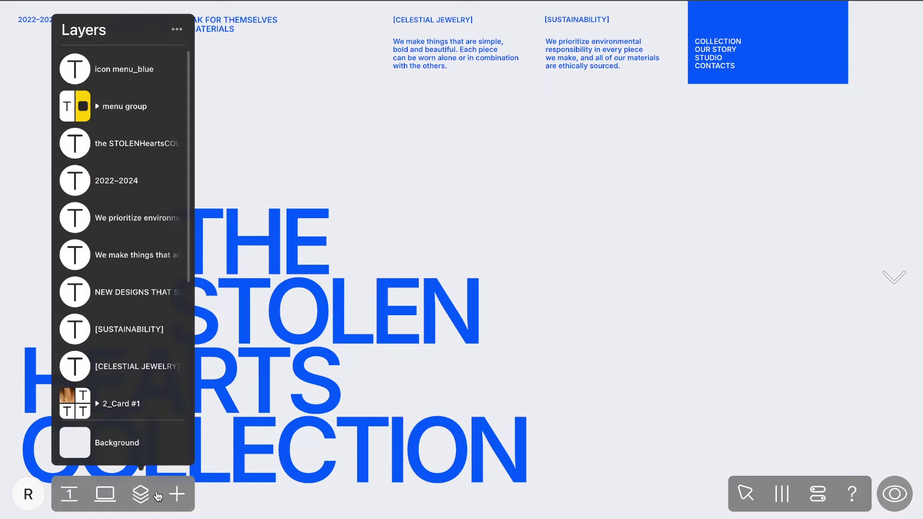
left_click(132, 73)
key("ctrl+c")
key("ctrl+v")
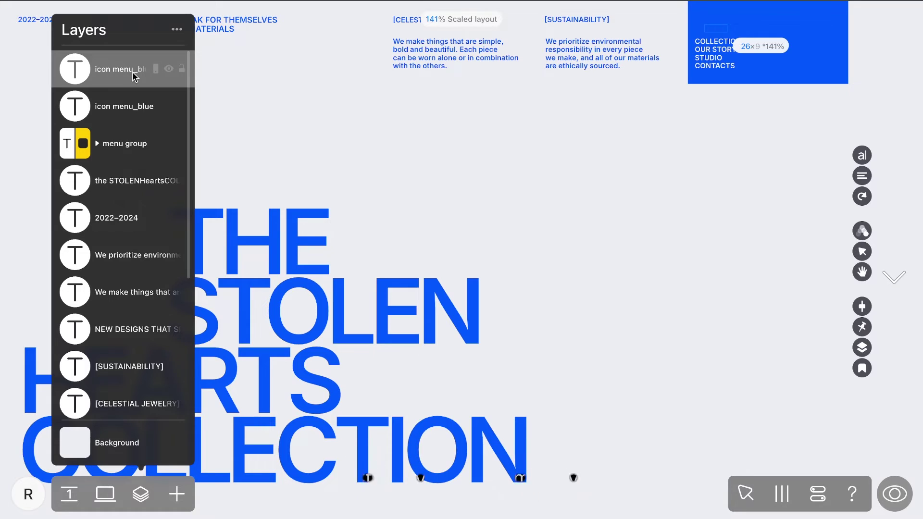
key("BackSpace")
key("BackSpace")
type("white")
key("Return")
- Set the copied MENU label's text colour to white, temporarily hiding the menu group
left_click(170, 143)
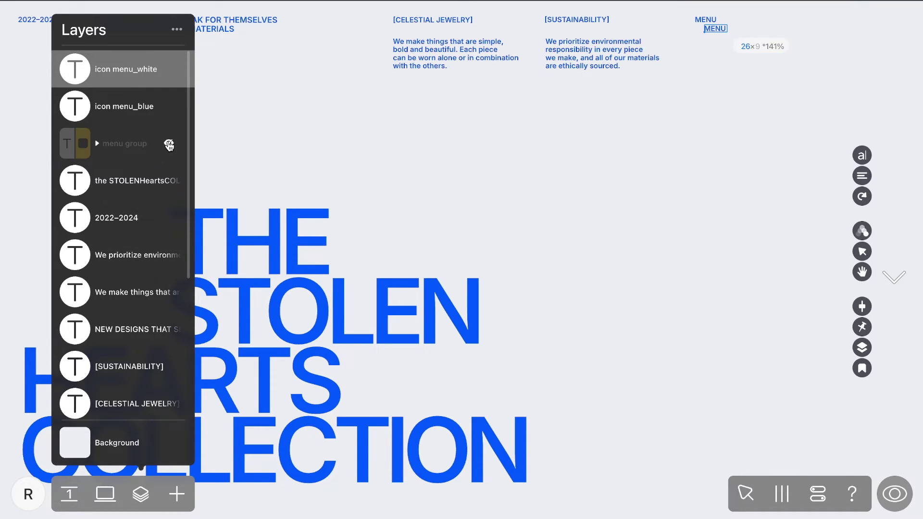
left_click(858, 156)
left_click(862, 315)
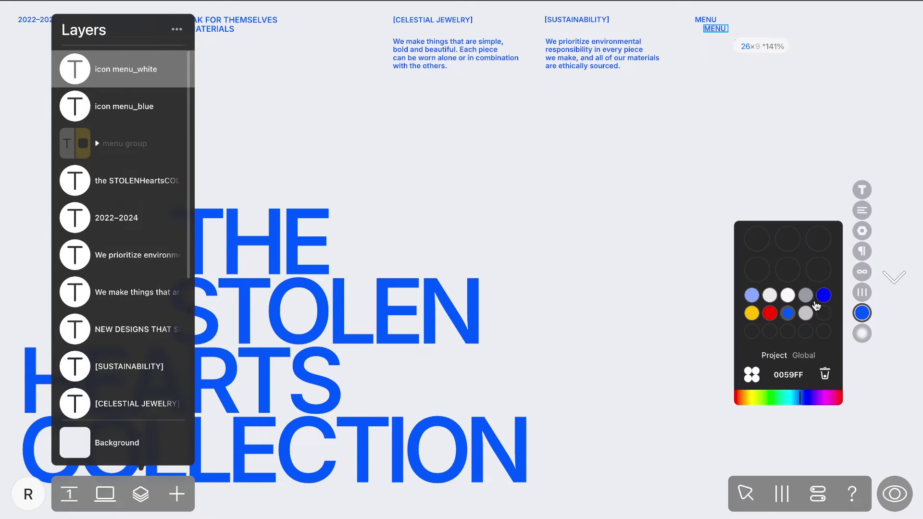
left_click(789, 295)
left_click(168, 144)
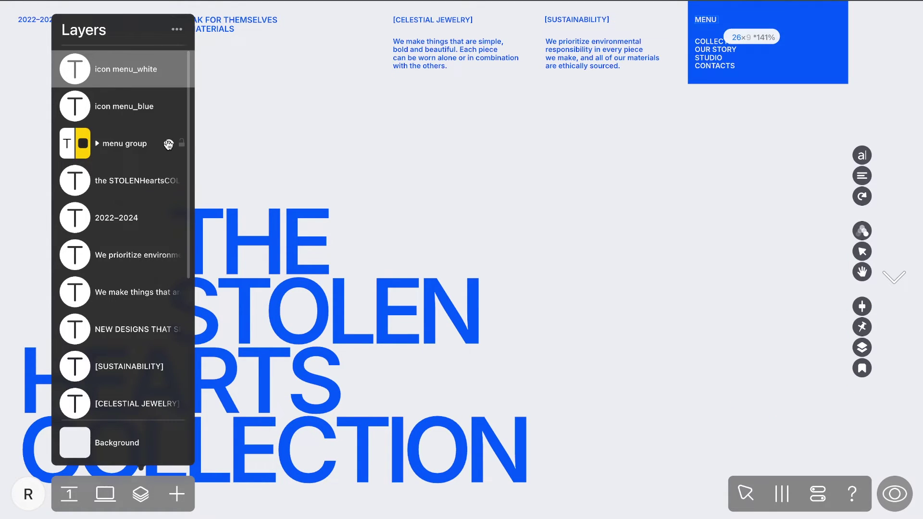
- Give icon menu_blue an on-click opacity animation reversed to fade from 100 to 0
left_click(140, 113)
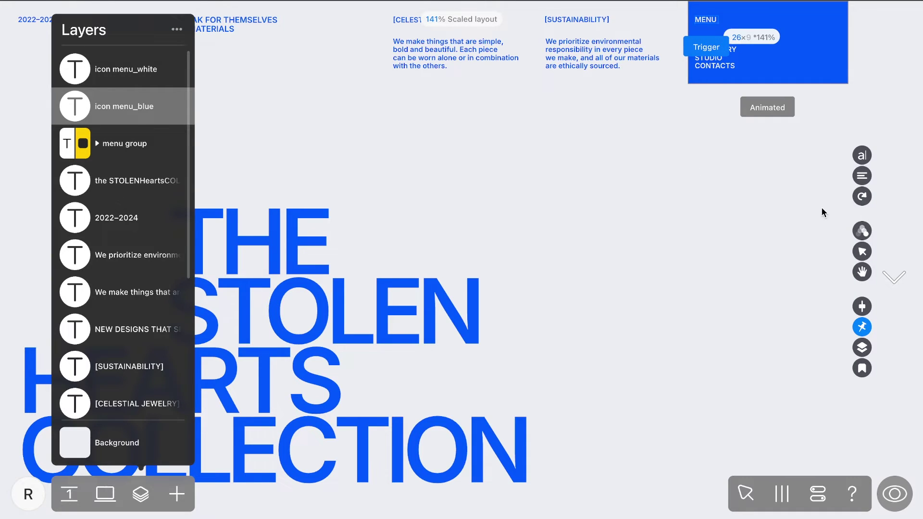
left_click(862, 232)
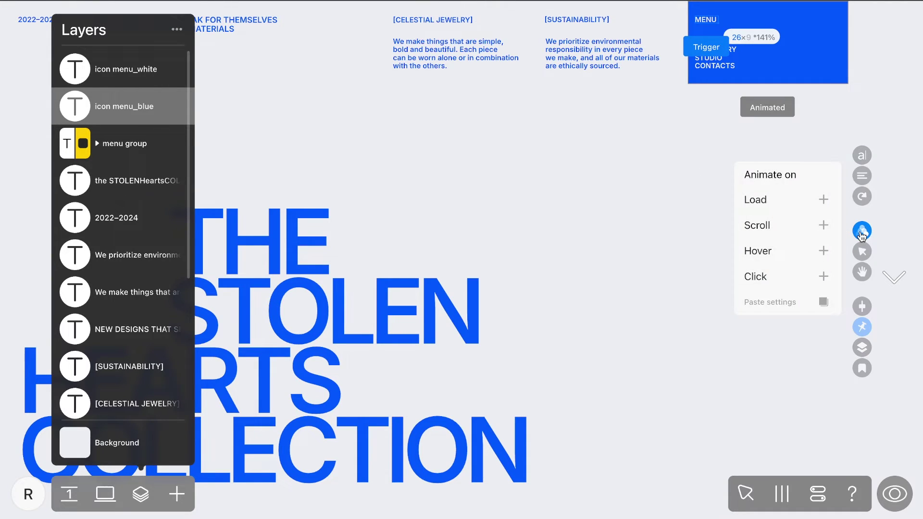
left_click(790, 277)
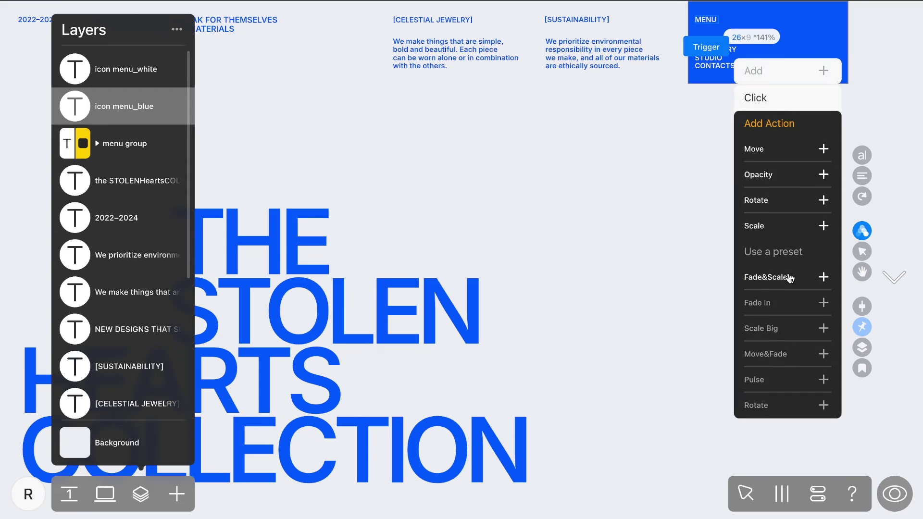
left_click(784, 178)
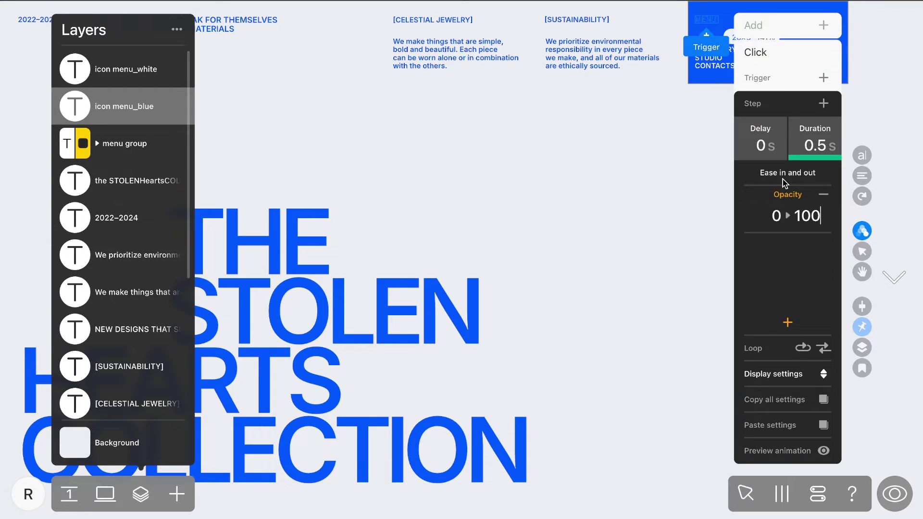
left_click(788, 217)
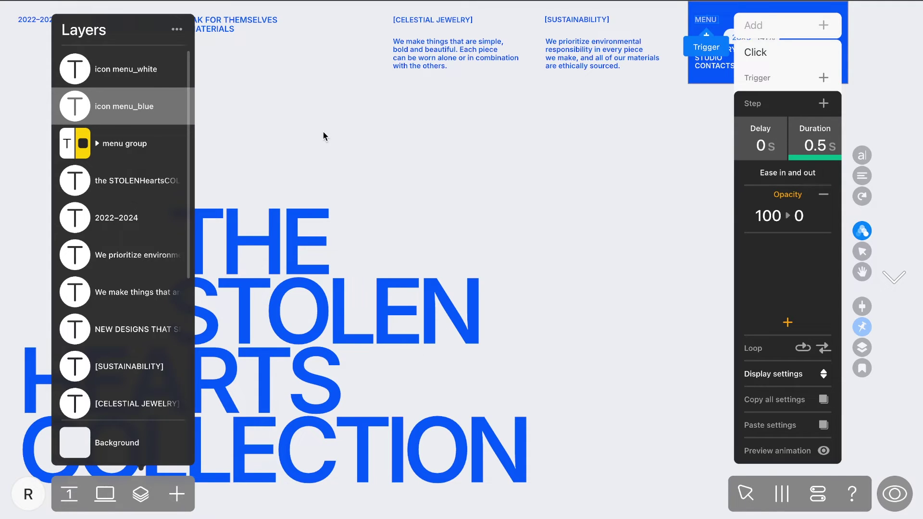
- Give icon menu_white an on-click opacity fade-in from 0 to 100
left_click(103, 68)
left_click(864, 232)
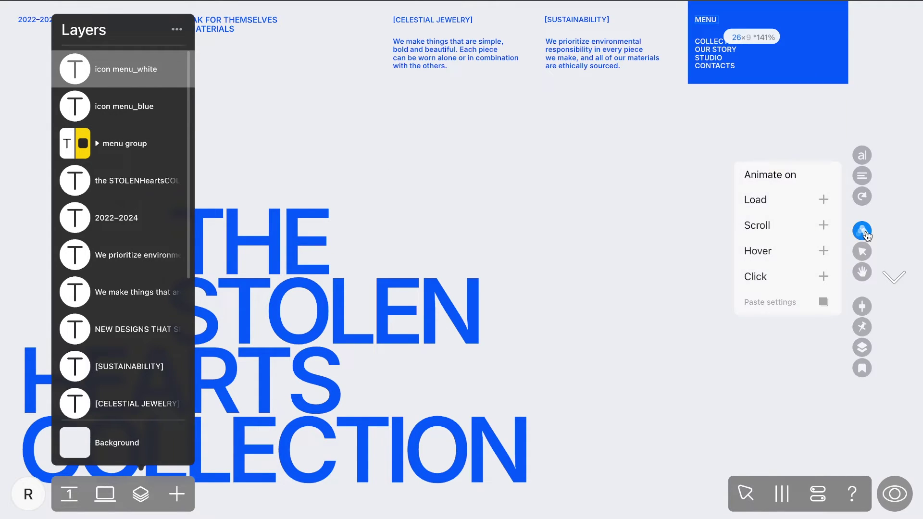
left_click(774, 279)
left_click(785, 176)
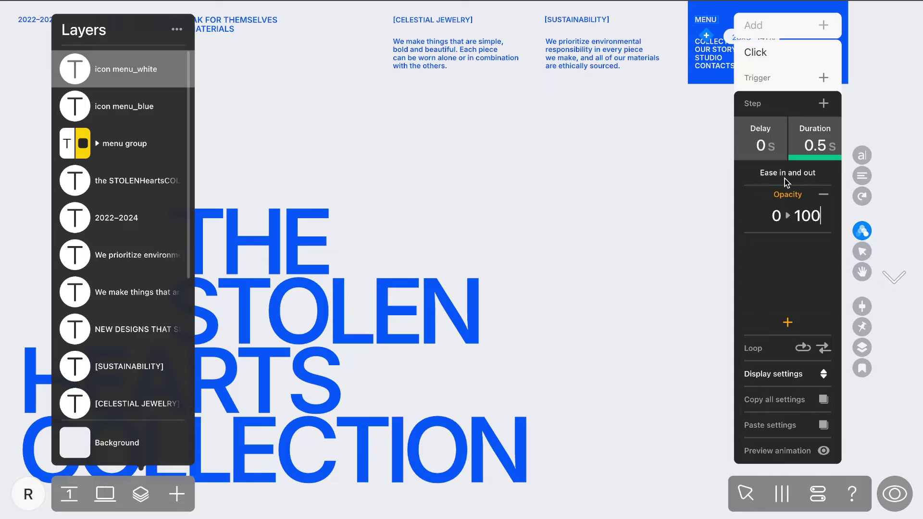
- Add icon menu_white and icon menu_blue as triggers for the white label's animation
left_click(824, 77)
left_click(82, 69)
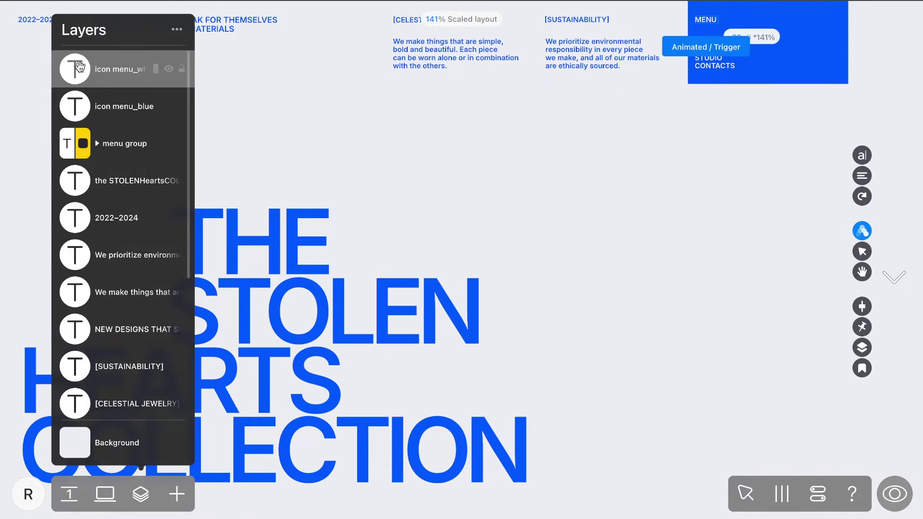
left_click(863, 233)
left_click(823, 100)
left_click(82, 106)
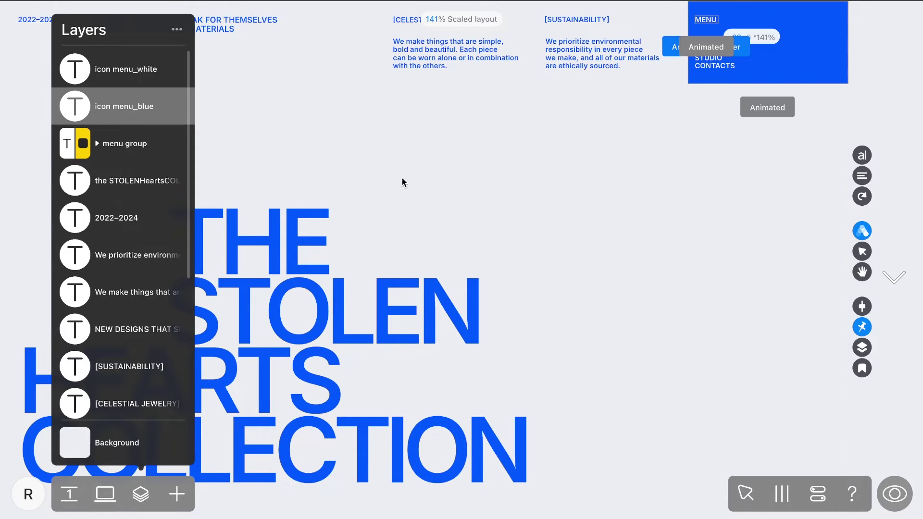
left_click(860, 234)
left_click(748, 79)
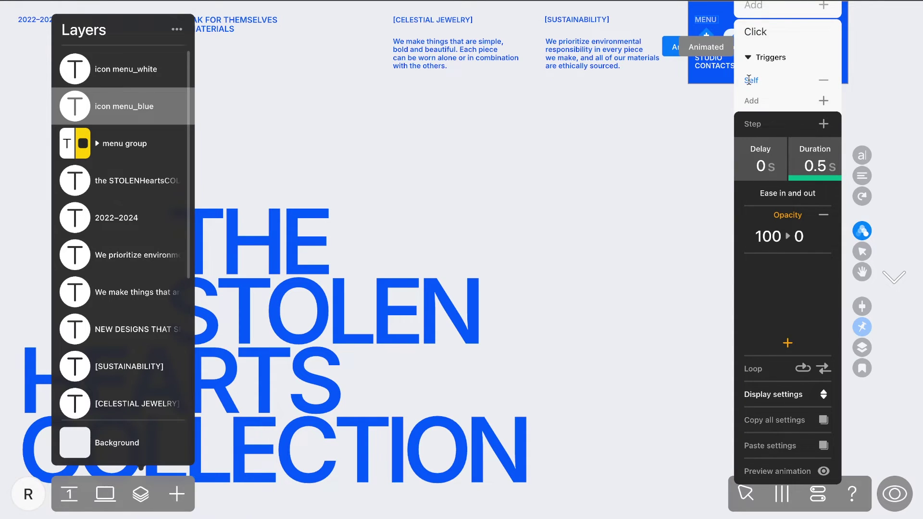
left_click(86, 71)
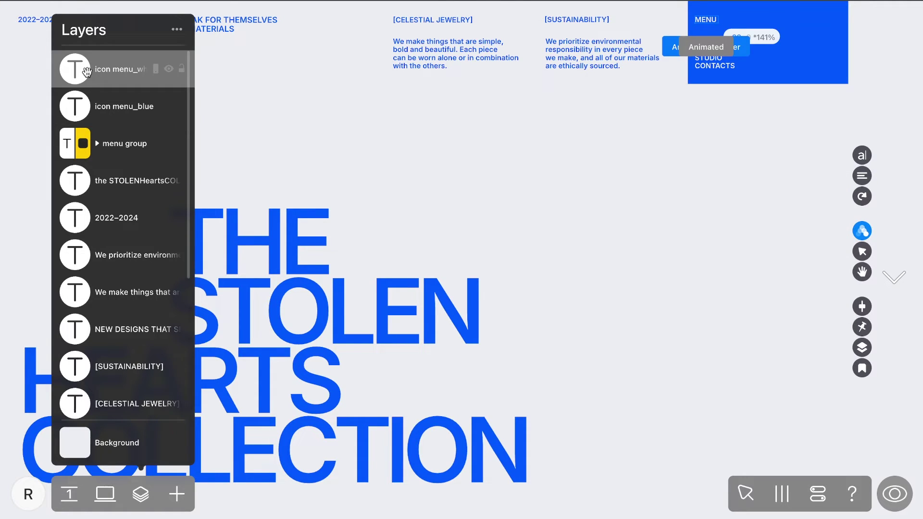
- Add icon menu_white as an extra trigger on the menu group's fade-in animation
left_click(85, 146)
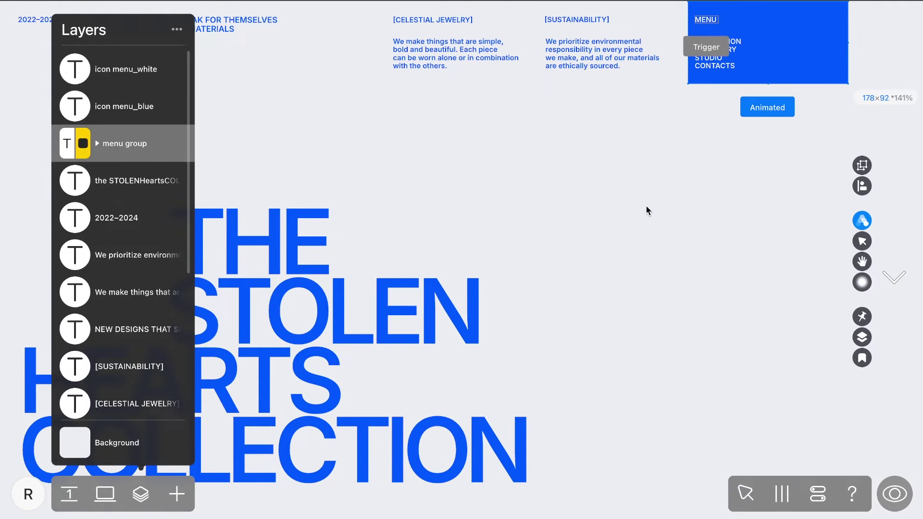
left_click(862, 221)
left_click(749, 76)
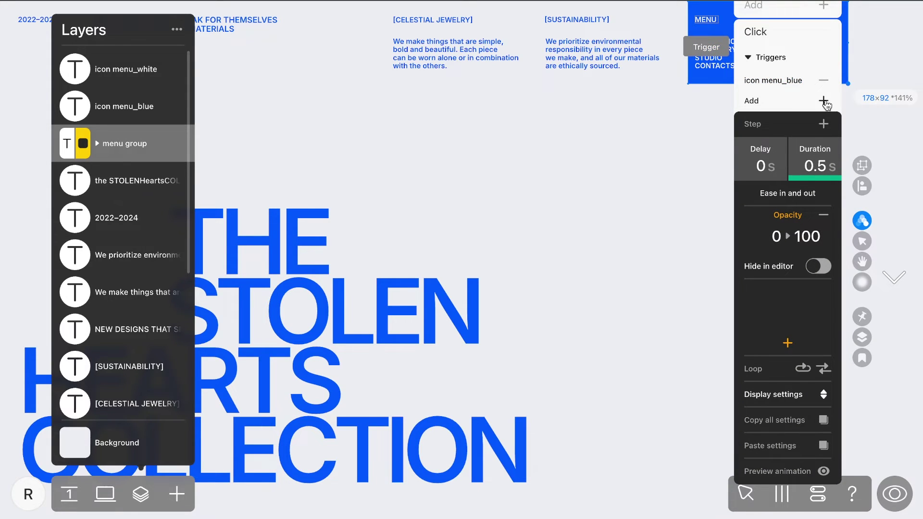
left_click(824, 101)
left_click(82, 67)
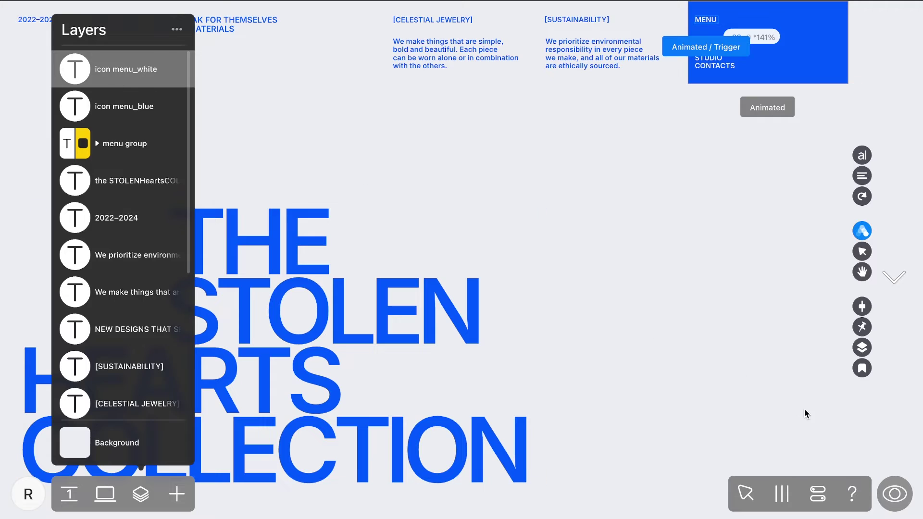
- Preview the page and test opening and closing the menu
left_click(902, 498)
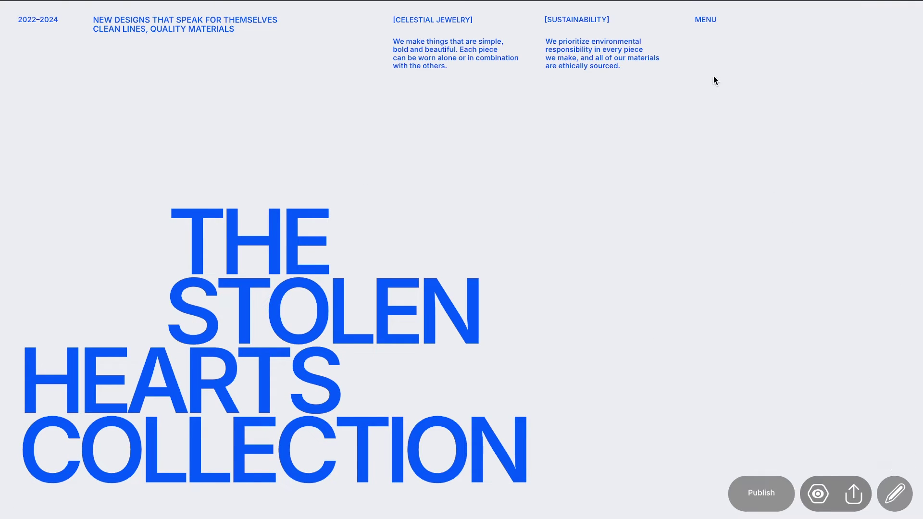
left_click(700, 22)
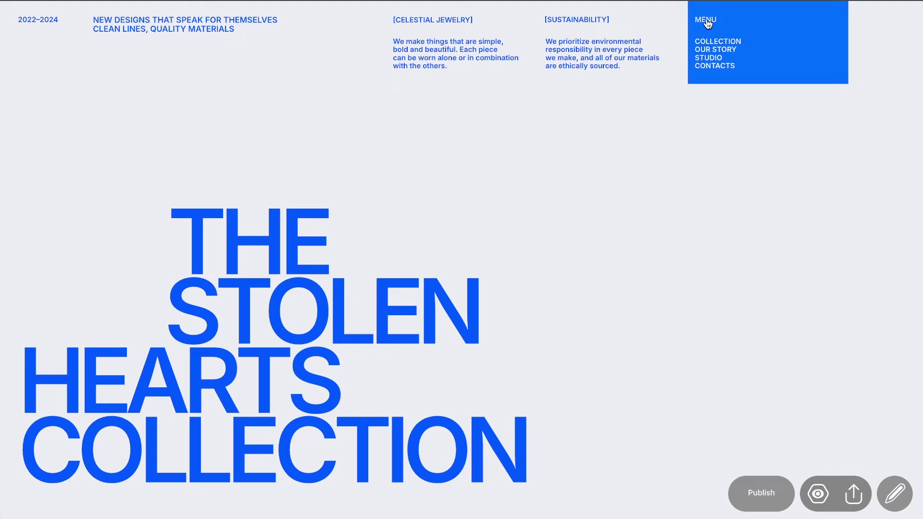
left_click(708, 24)
- Back in the editor, hide the menu group and icon menu_white animations while editing
left_click(895, 494)
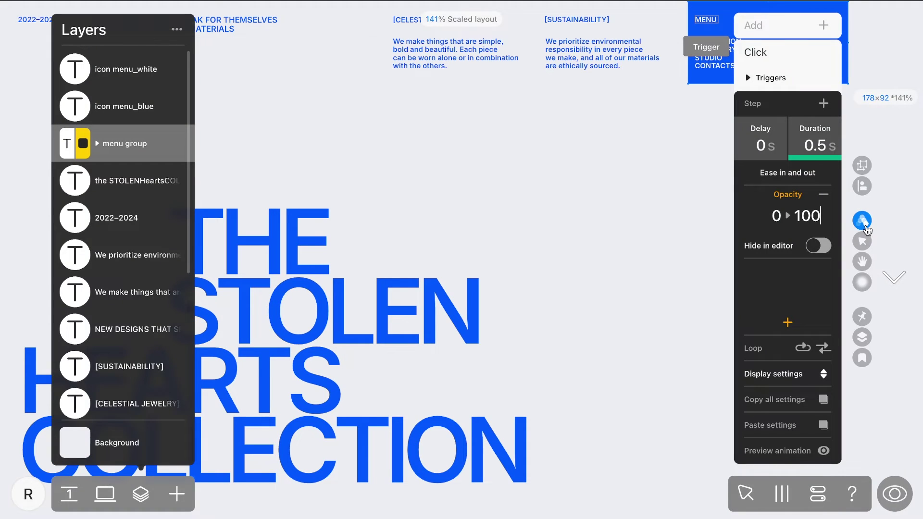
left_click(823, 247)
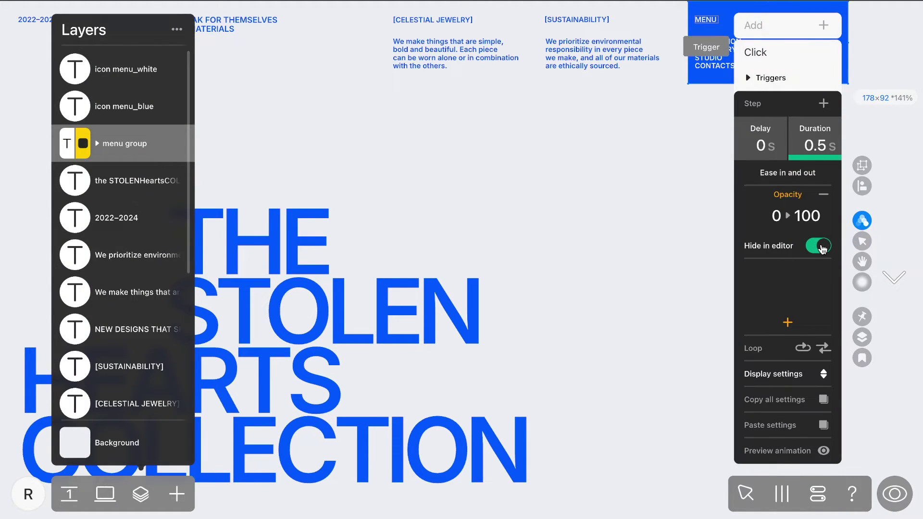
left_click(133, 78)
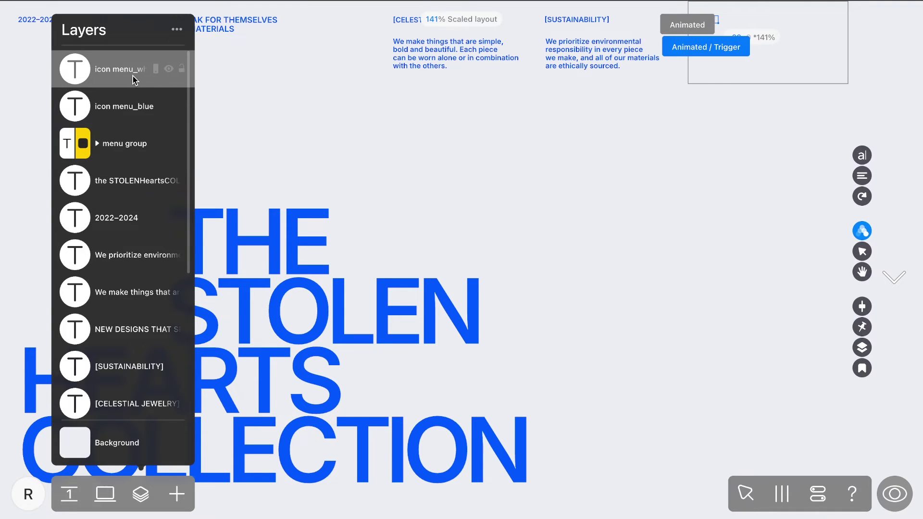
left_click(861, 230)
left_click(825, 246)
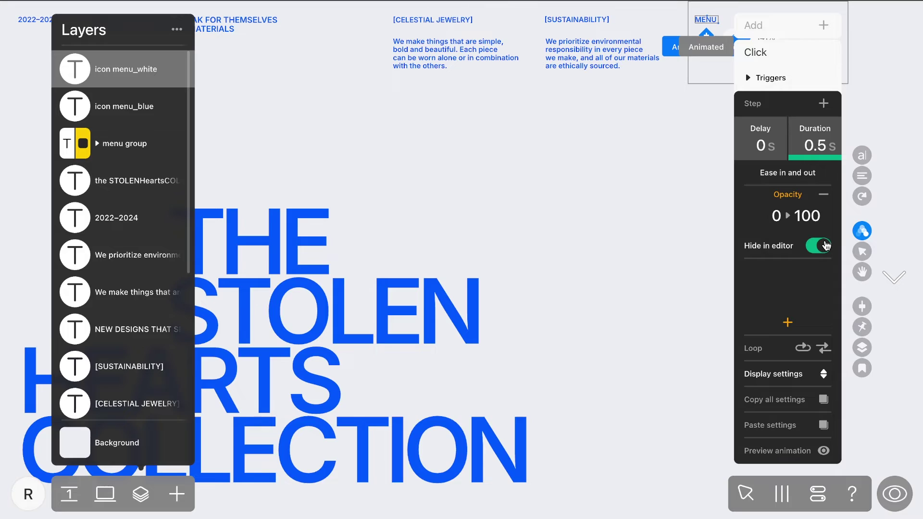
- Deselect everything, then select the menu group from the Layers list
left_click(706, 214)
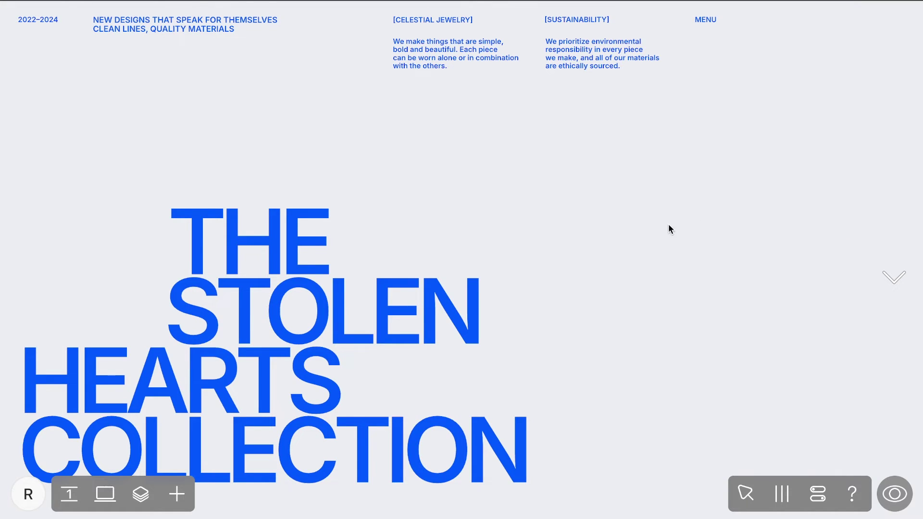
left_click(141, 494)
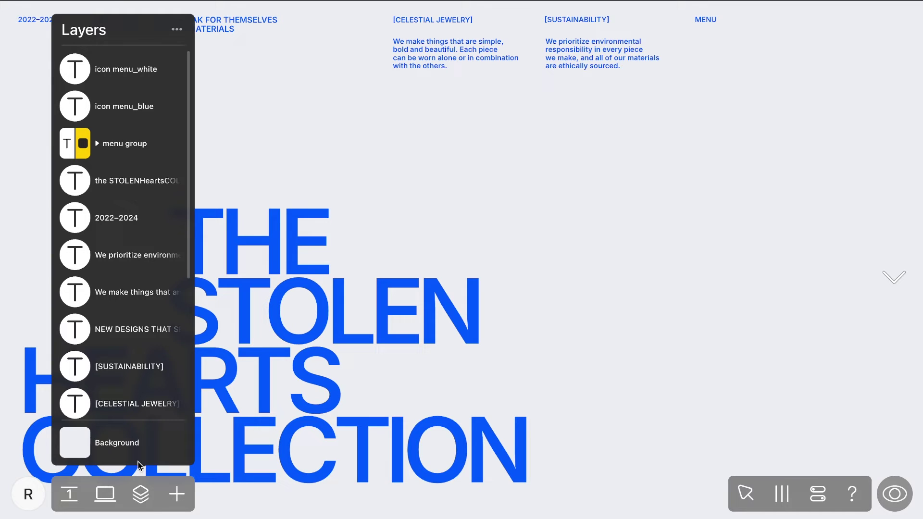
left_click(131, 145)
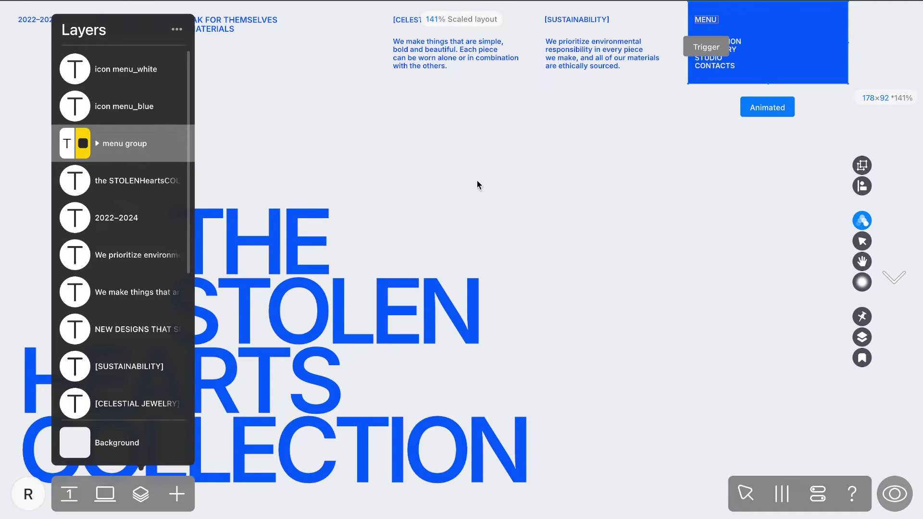
- Switch on Reset in the menu group animation's display settings
left_click(863, 221)
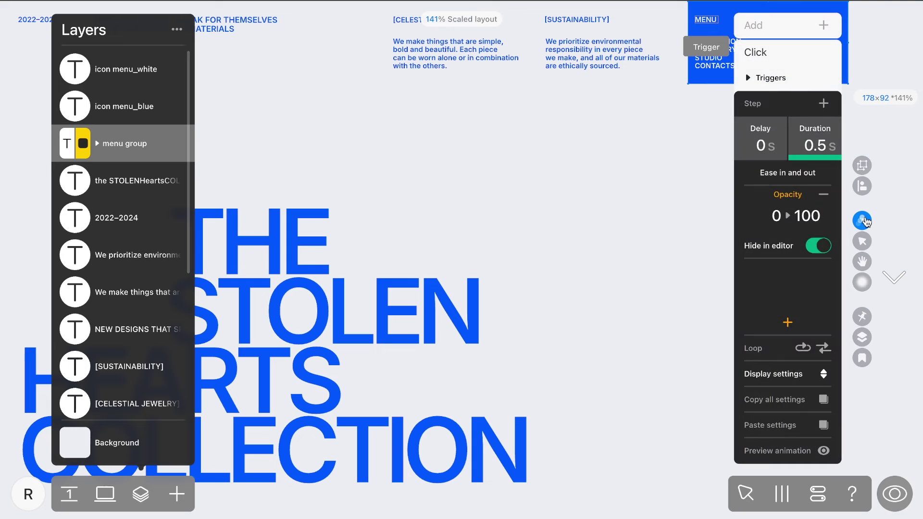
left_click(798, 375)
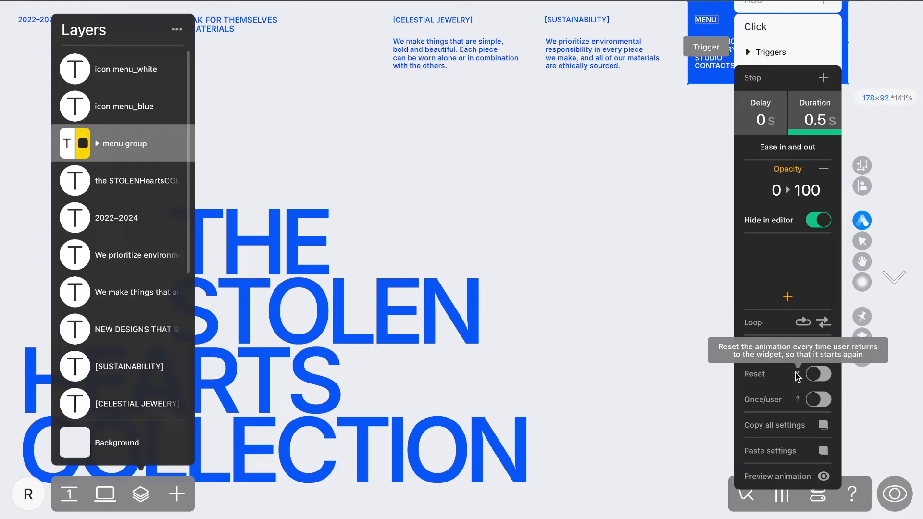
left_click(814, 378)
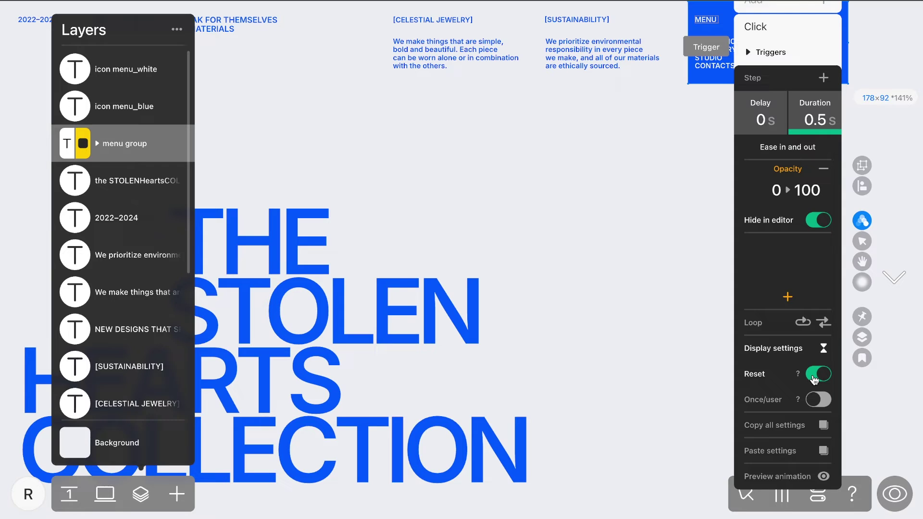
- Fix the menu group and both icons to the screen's top-right, on all pages, above pages
left_click(101, 106, "shift")
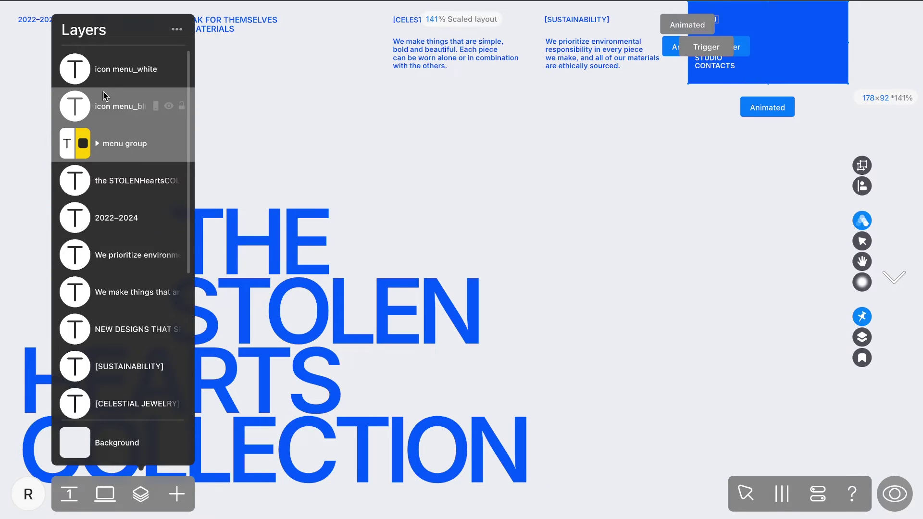
left_click(111, 77, "shift")
left_click(862, 316)
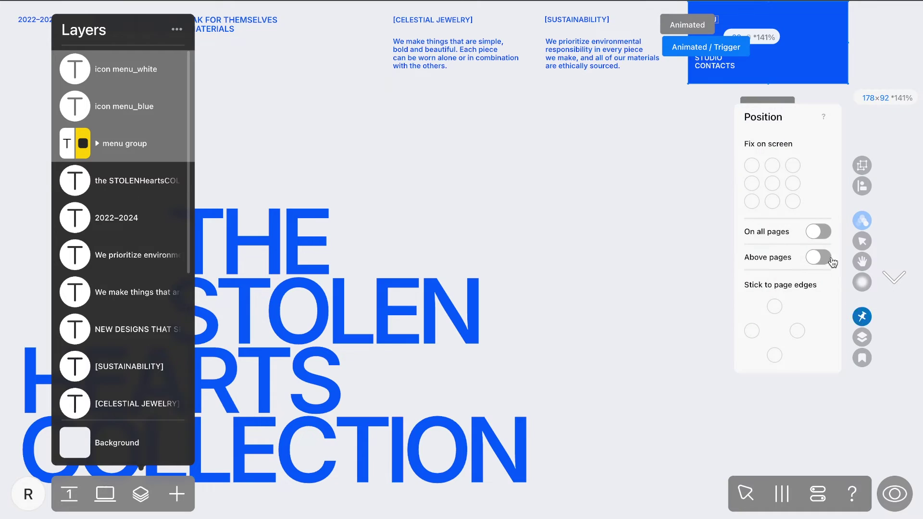
left_click(793, 166)
left_click(820, 231)
left_click(820, 257)
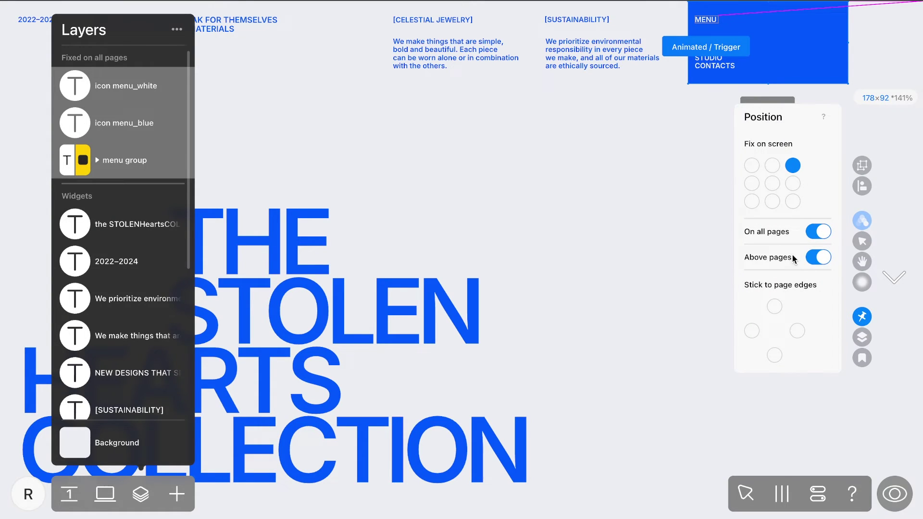
- Open the menu links text's link style for editing and view its current-page state
left_click(97, 160)
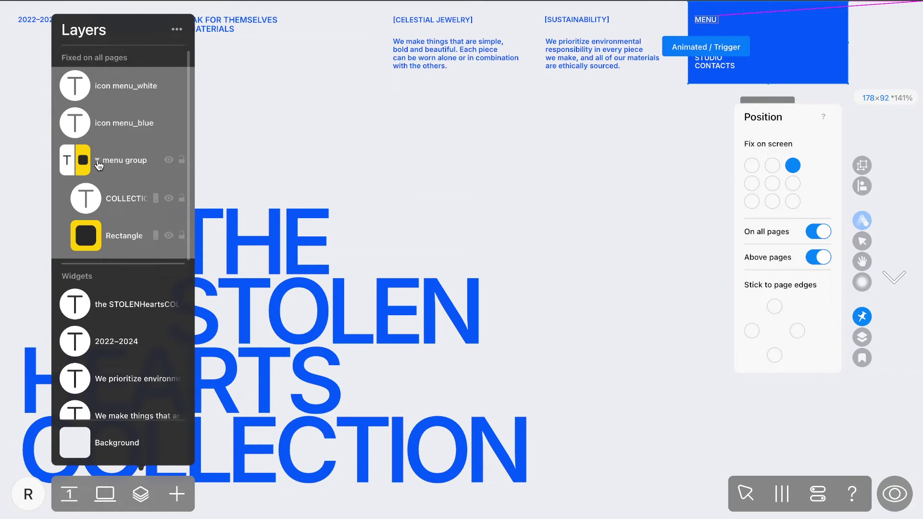
left_click(93, 197)
double_click(702, 42)
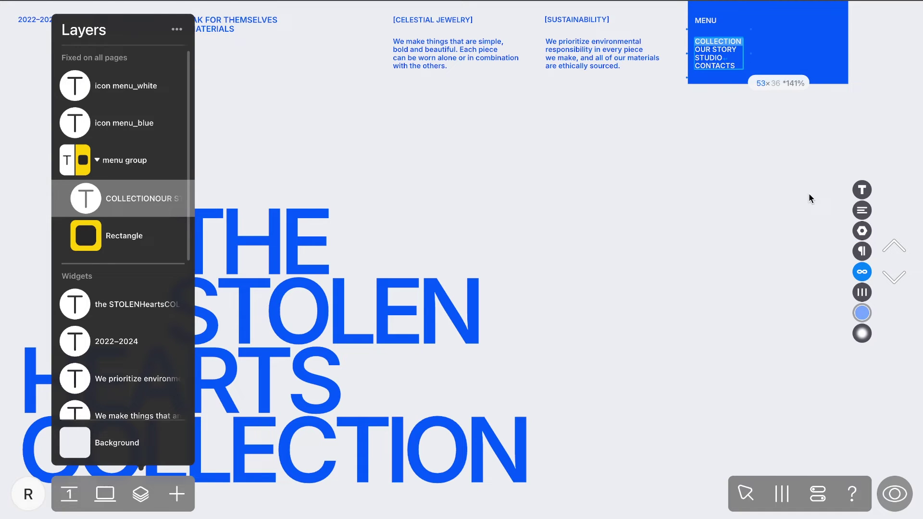
left_click(861, 273)
left_click(831, 282)
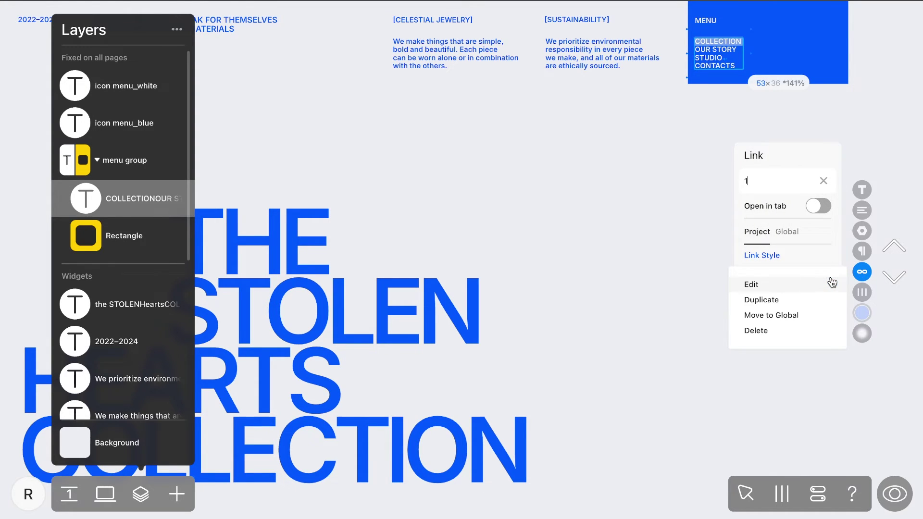
left_click(821, 286)
left_click(811, 169)
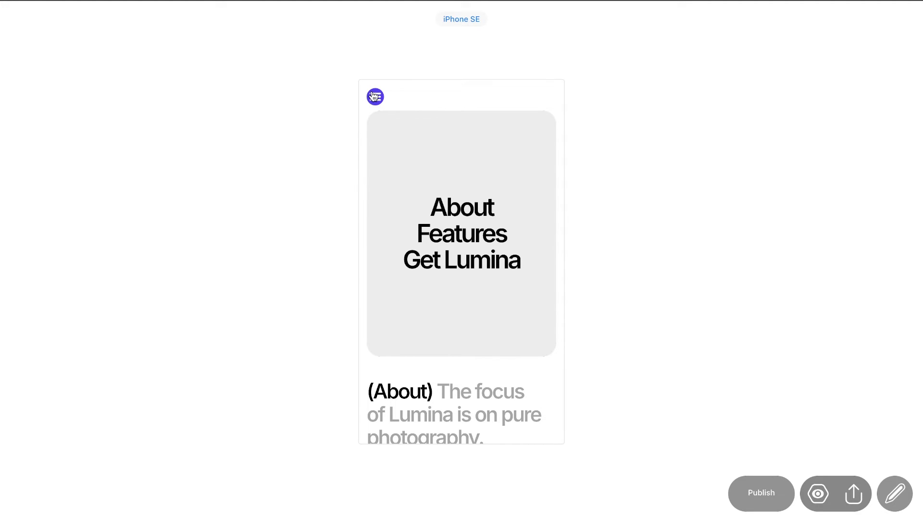
- In the Lumina iPhone SE preview, jump to Features and Get Lumina through the hamburger menu
left_click(466, 236)
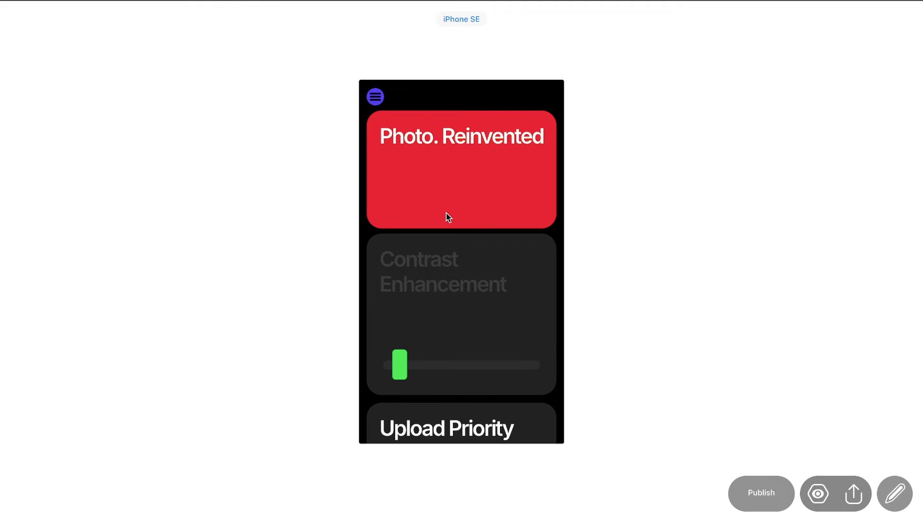
left_click(376, 99)
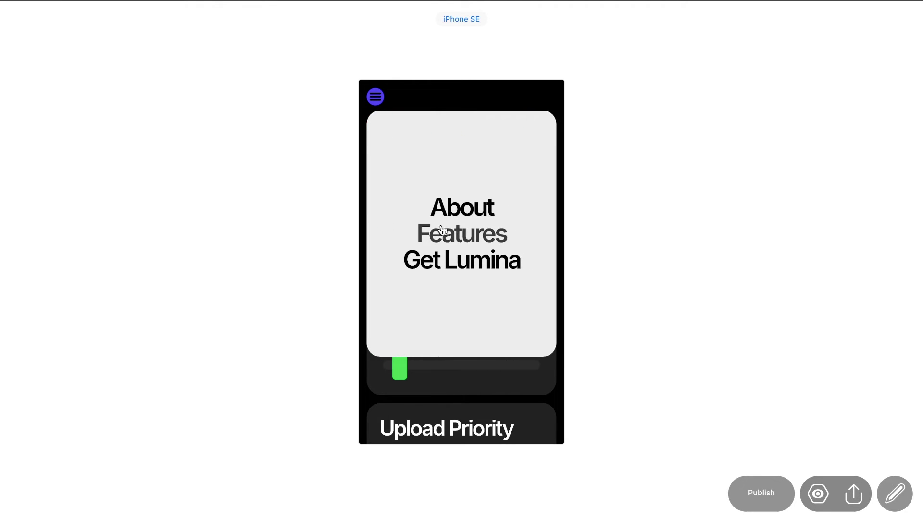
left_click(460, 259)
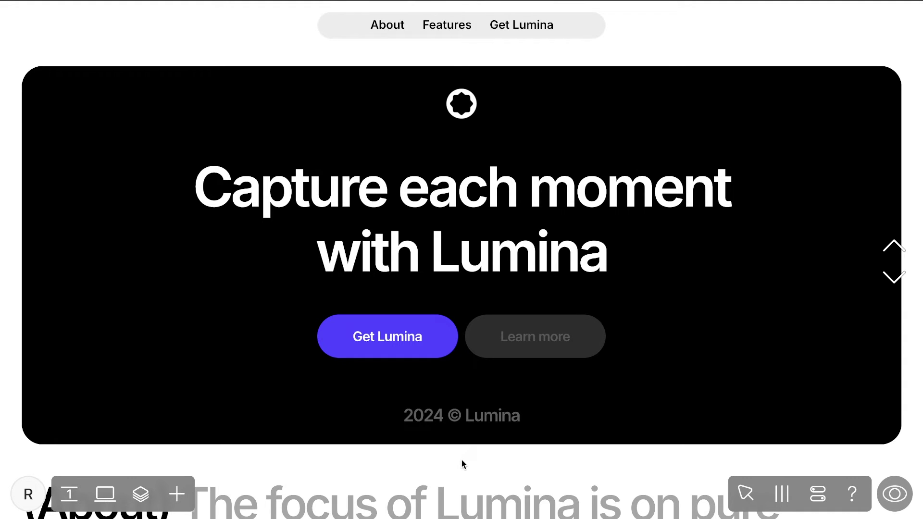
- Switch the Lumina page to the 320 mobile layout and show its layers list
left_click(106, 496)
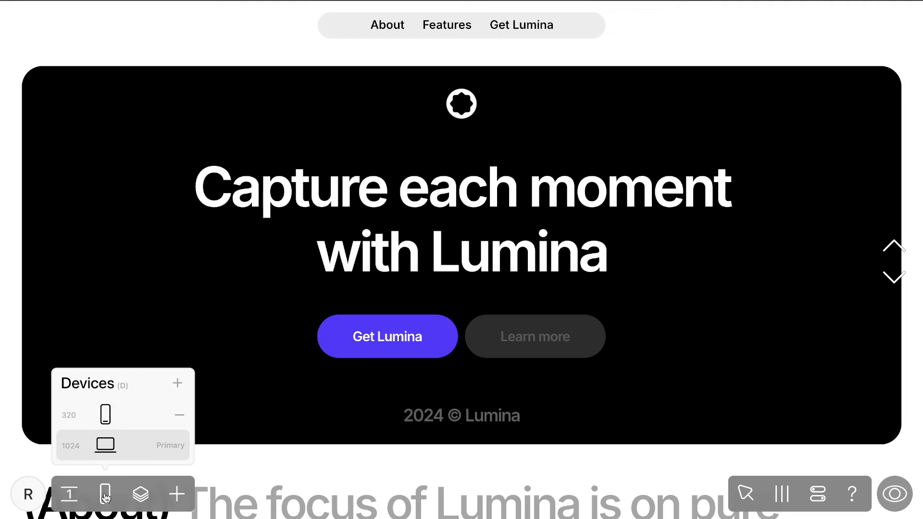
left_click(106, 417)
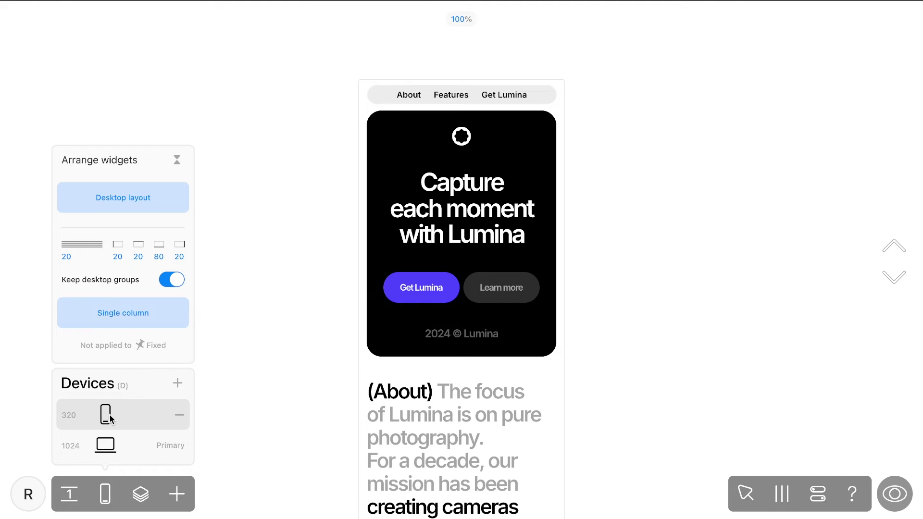
left_click(141, 494)
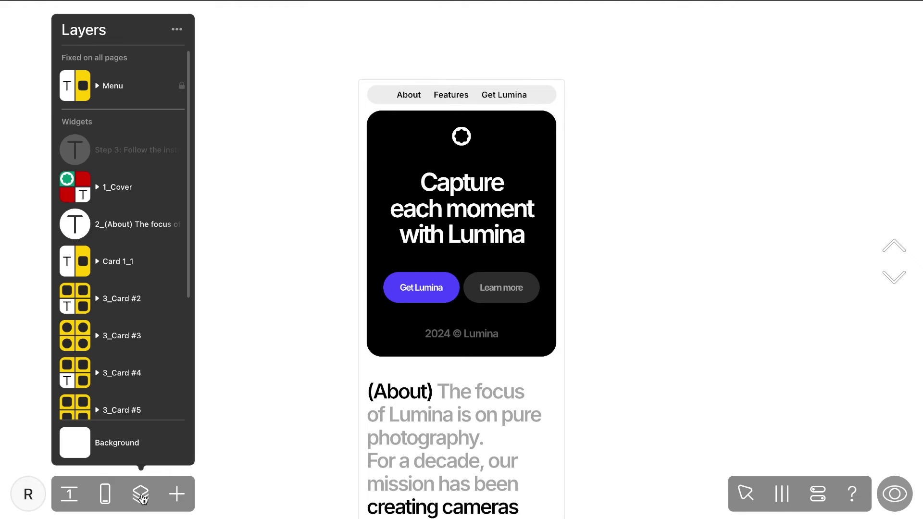
- Duplicate the Menu layer as 'Mobile menu', hide the original, and stretch the copy over the page
left_click(124, 84)
key("ctrl+c")
key("ctrl+v")
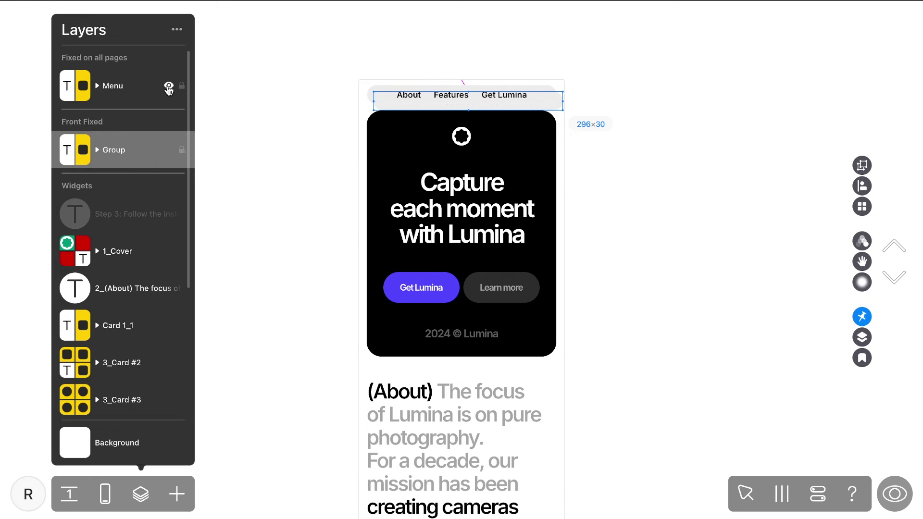
left_click(169, 87)
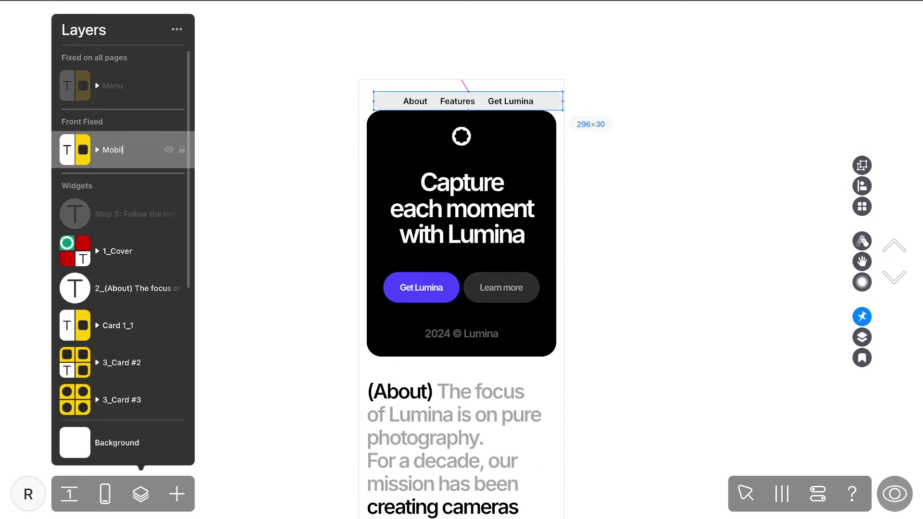
key("Return")
left_click_drag(426, 97, 462, 375)
left_click_drag(460, 92, 462, 111)
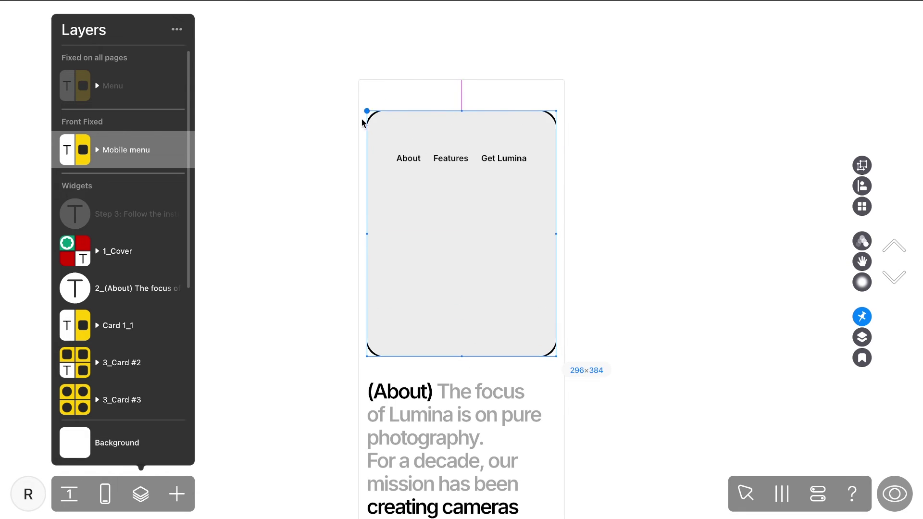
- Set the Mobile menu background shape's corner radius to 21
left_click(97, 150)
left_click(116, 227)
left_click(862, 127)
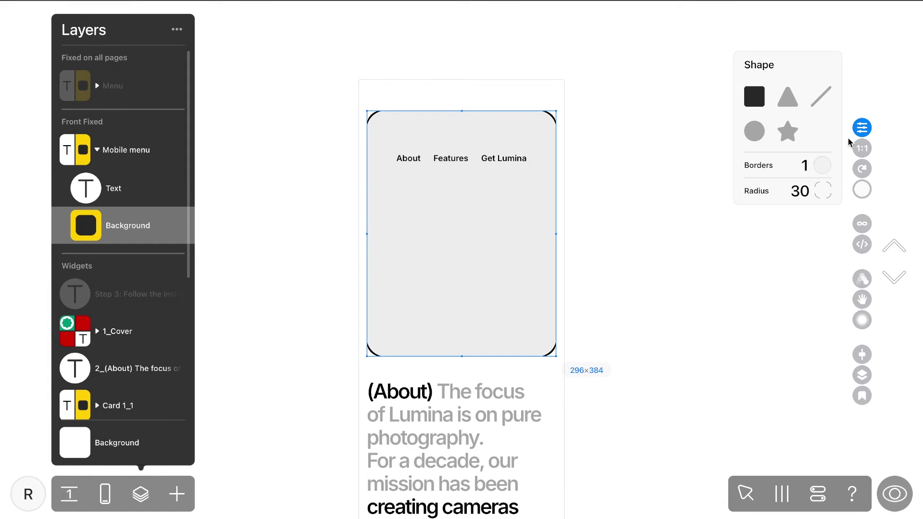
left_click_drag(801, 191, 801, 224)
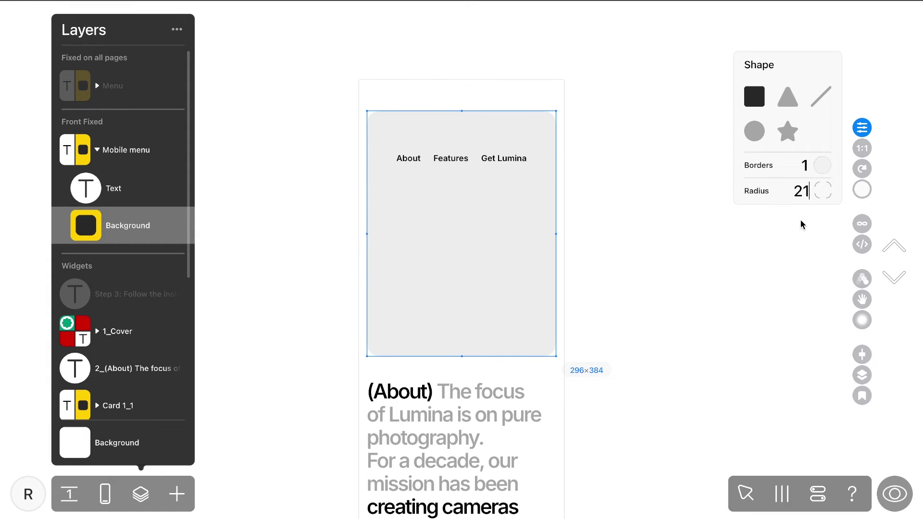
- Apply the large menu text style to the stacked, centred links and move the card beside the page
left_click(118, 187)
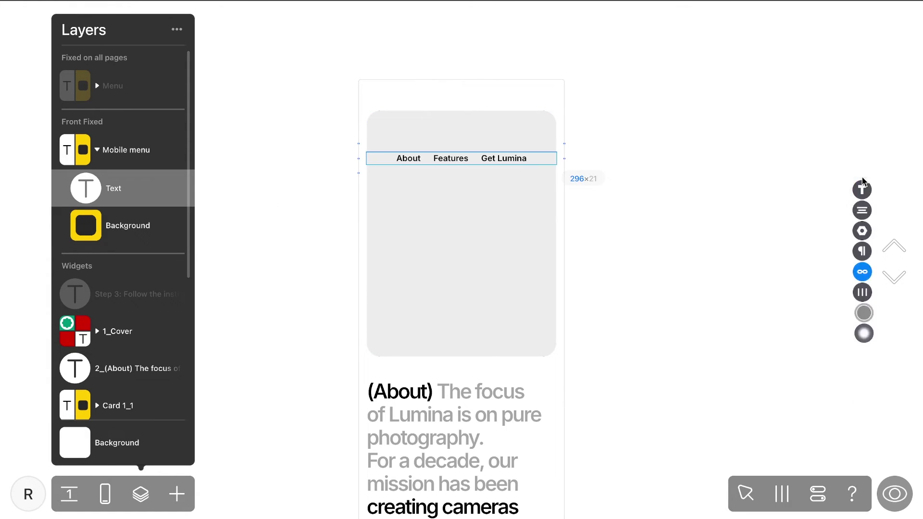
left_click(863, 186)
left_click(776, 136)
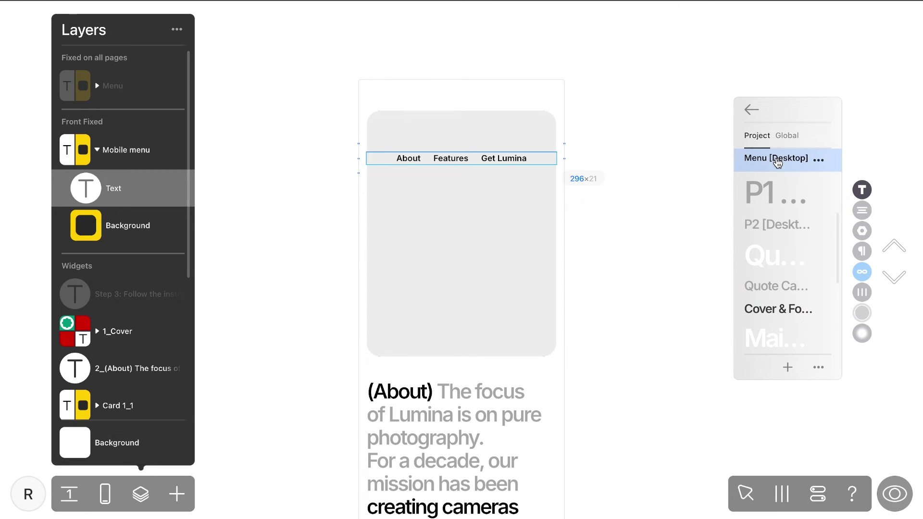
left_click(772, 281)
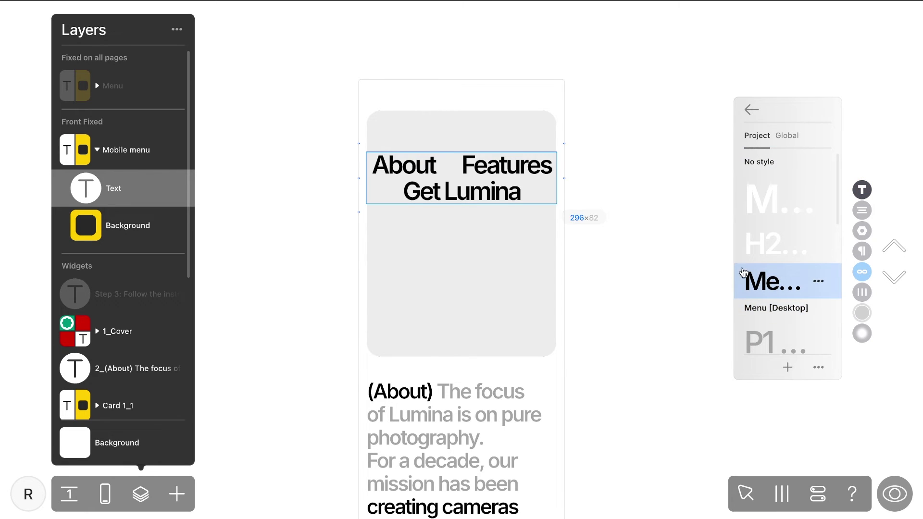
left_click_drag(565, 178, 484, 239)
left_click(135, 158)
left_click_drag(396, 163, 604, 160)
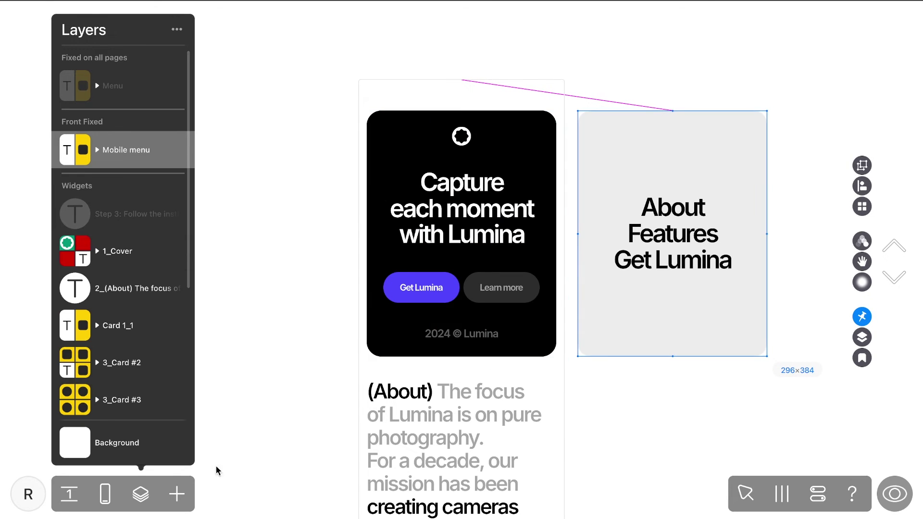
- Add a shape and make it the round hamburger icon found by searching 'menu'
left_click(177, 494)
left_click(172, 149)
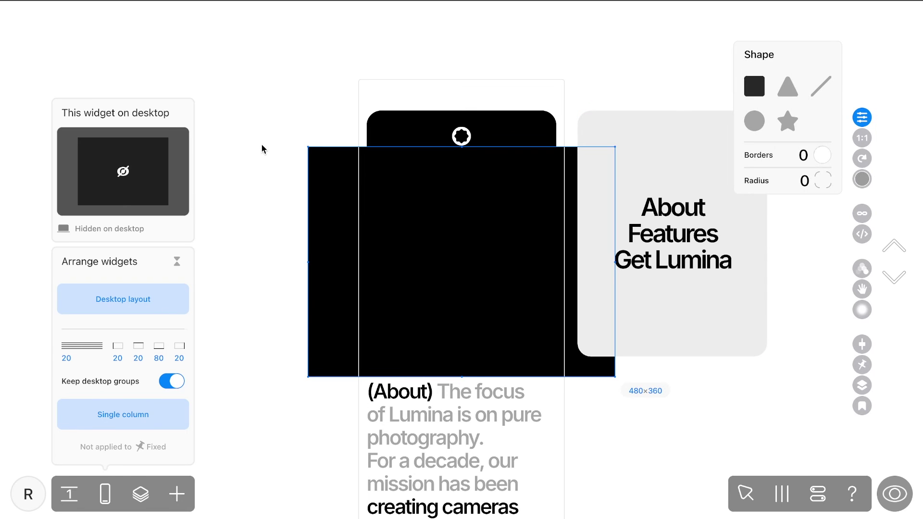
left_click(788, 120)
left_click(779, 124)
type("menu")
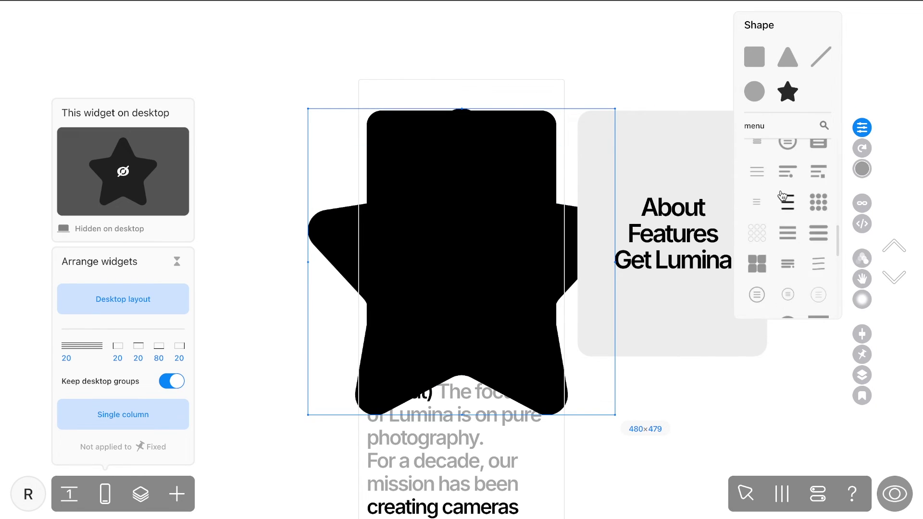
scroll(783, 195, "down", 3)
left_click(788, 225)
- Shrink the icon to 27×27 at the top-left and colour it 554EFF
left_click_drag(615, 414, 385, 106)
left_click(862, 168)
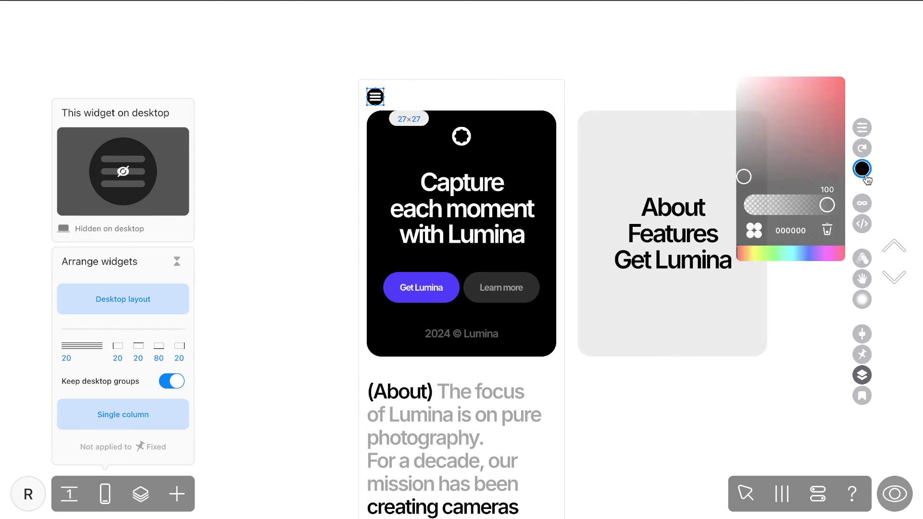
left_click(753, 231)
left_click(752, 151)
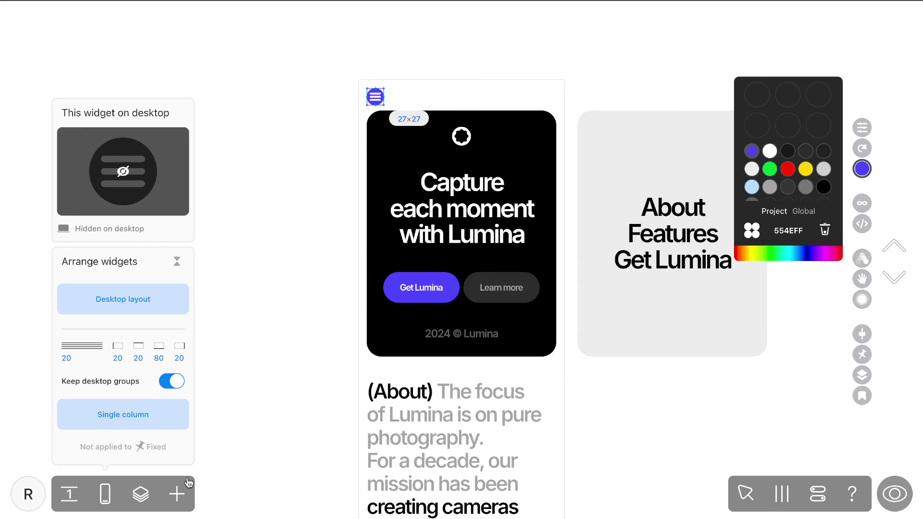
left_click(140, 495)
- Give Mobile menu a Tap Move animation sliding it onto the page, triggered by Icon
left_click(130, 150)
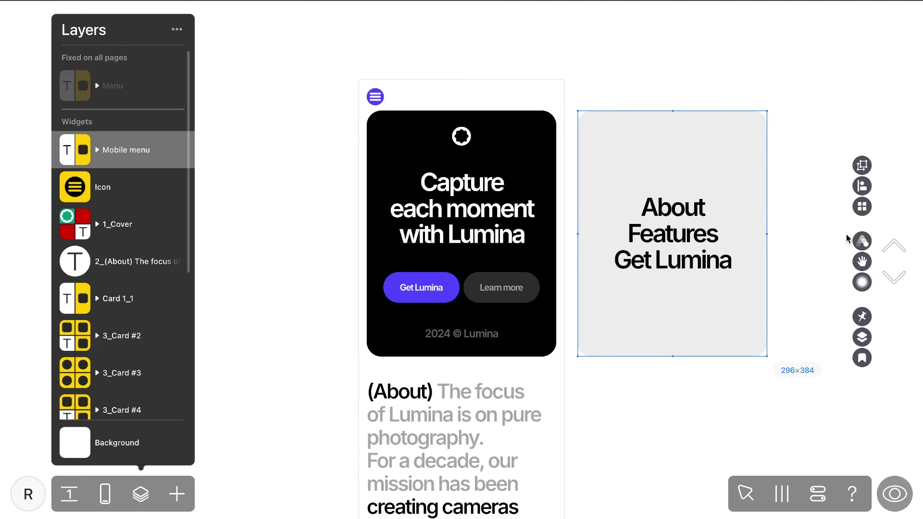
left_click(861, 240)
left_click(828, 288)
left_click(792, 149)
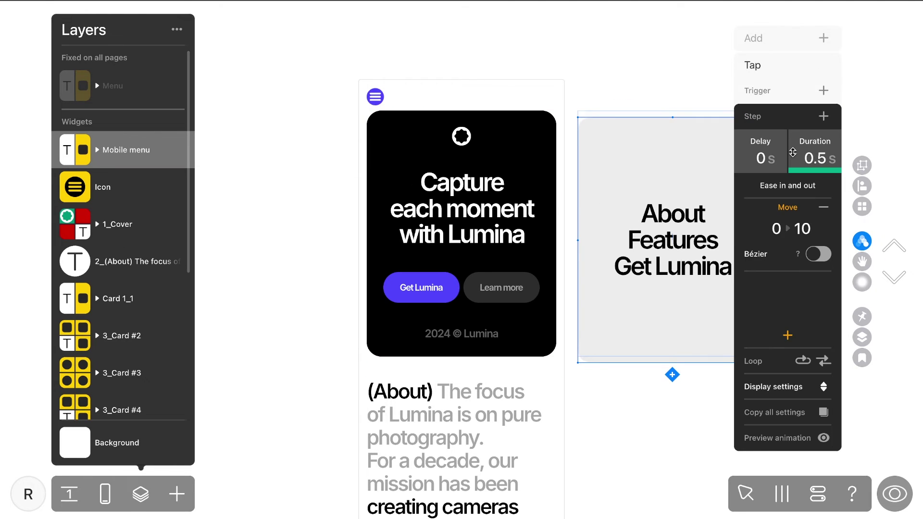
left_click_drag(700, 166, 488, 166)
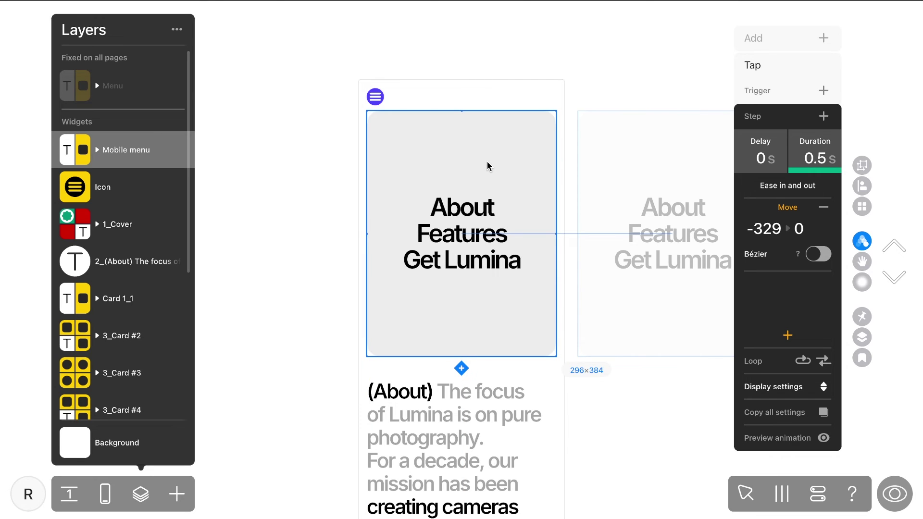
left_click(798, 93)
left_click(124, 195)
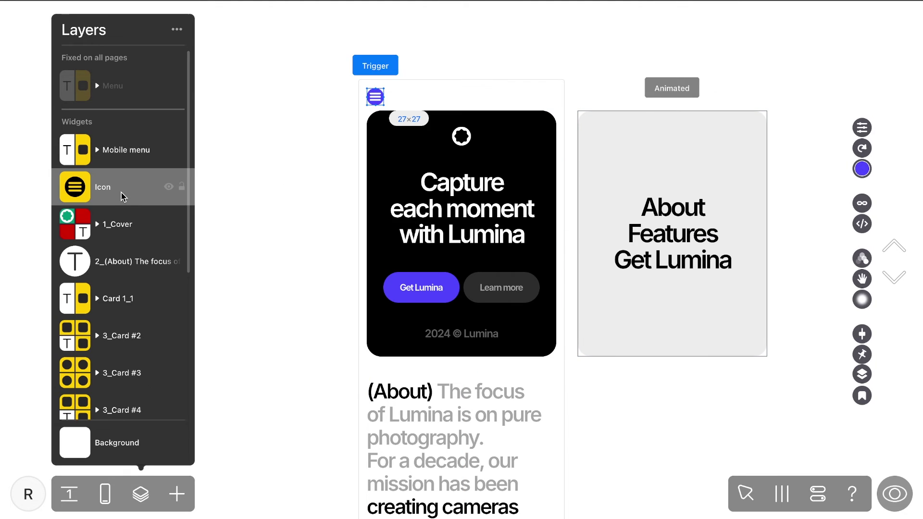
- Add the Mobile menu's Text as a second trigger for the animation
left_click(127, 164)
left_click(861, 241)
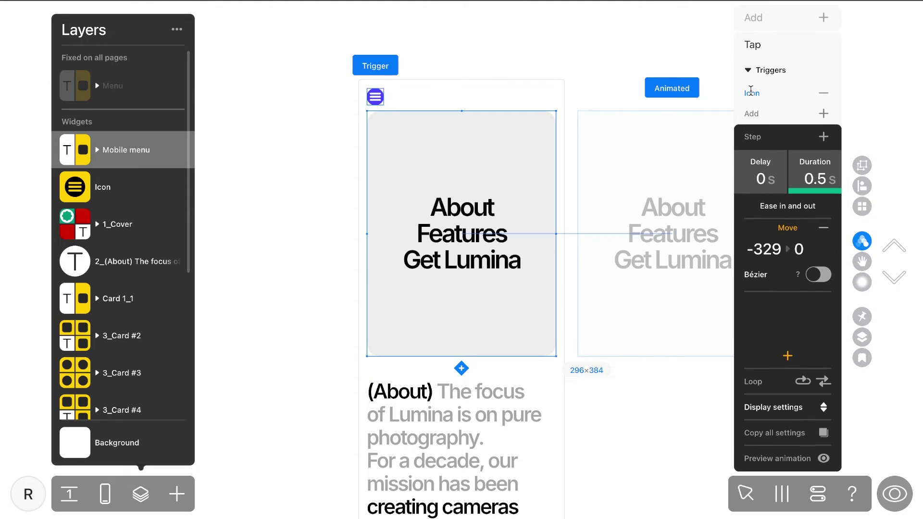
left_click(823, 114)
left_click(98, 150)
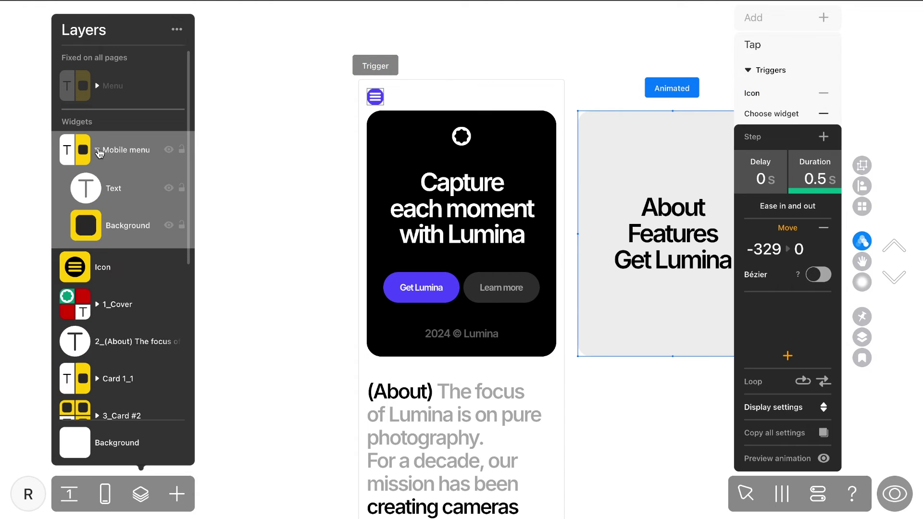
left_click(112, 194)
- Show Mobile menu and Icon on all pages, above the page content
key("Escape")
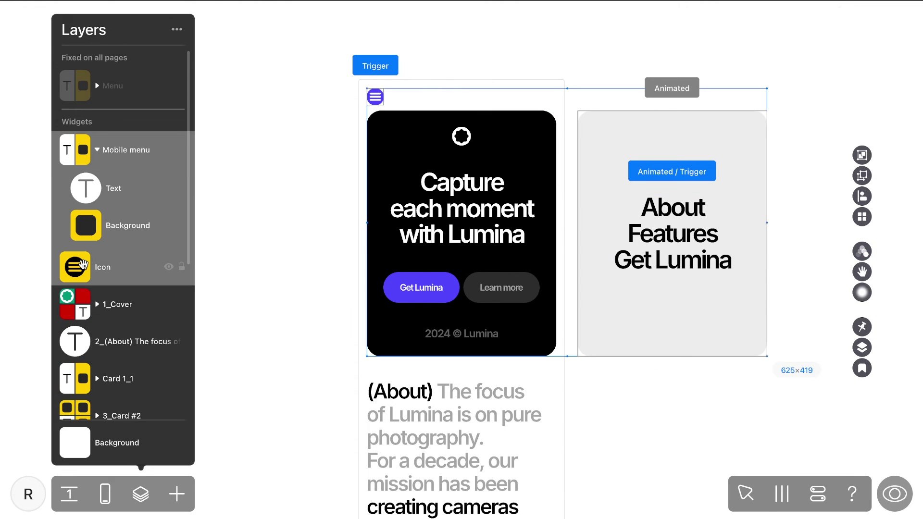
left_click(862, 328)
left_click(820, 256)
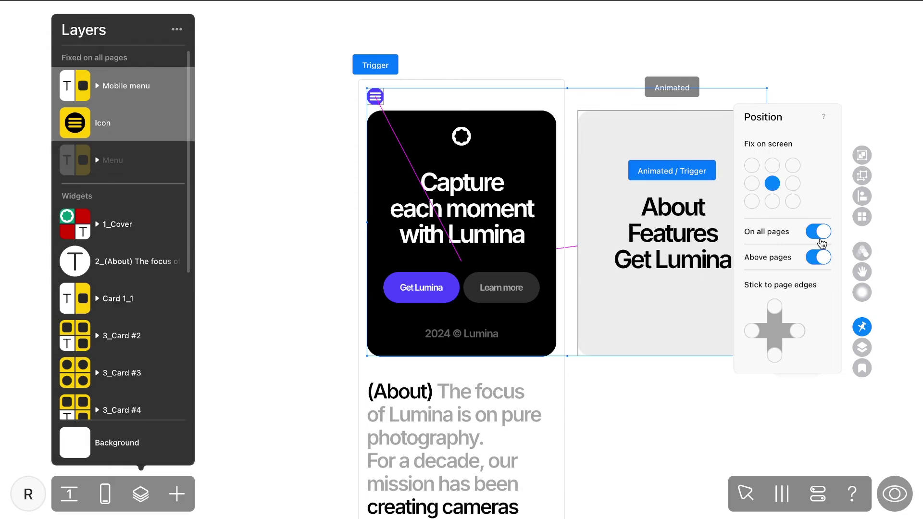
left_click(773, 166)
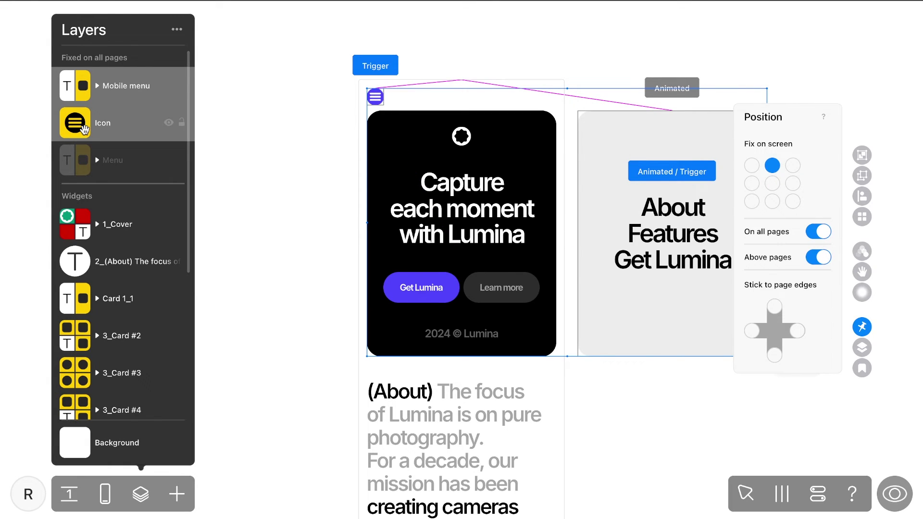
- Fix the icon to the screen's top-left, then preview and open the menu
left_click(376, 96)
left_click(862, 354)
left_click(752, 165)
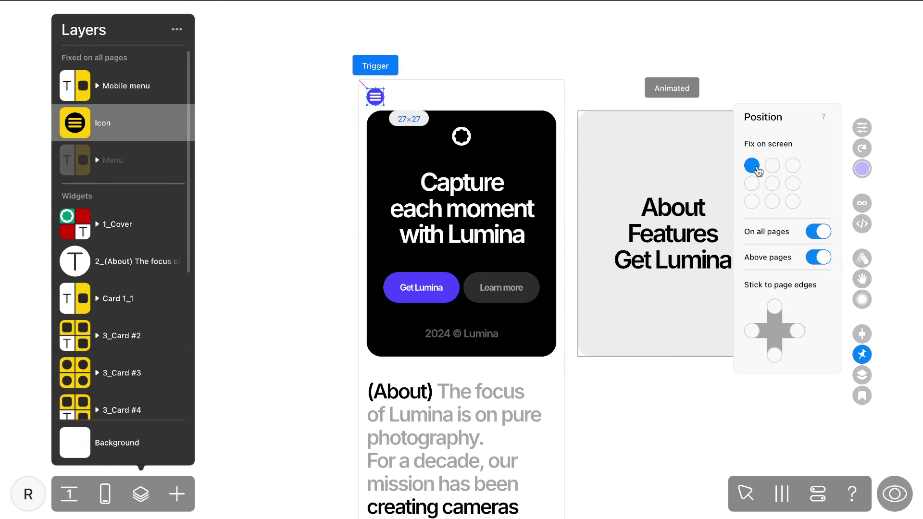
left_click(895, 494)
left_click(375, 97)
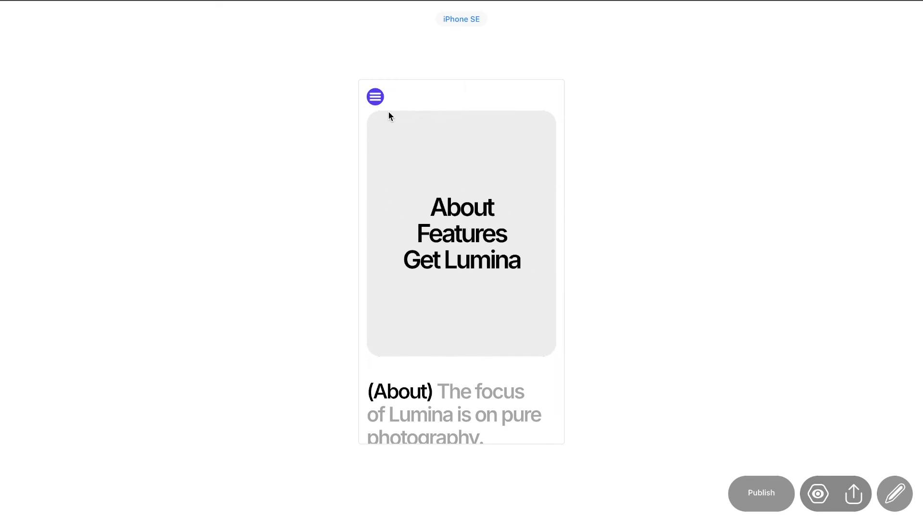
- In preview, close the Lumina menu overlay and reopen it with the hamburger icon
left_click(467, 241)
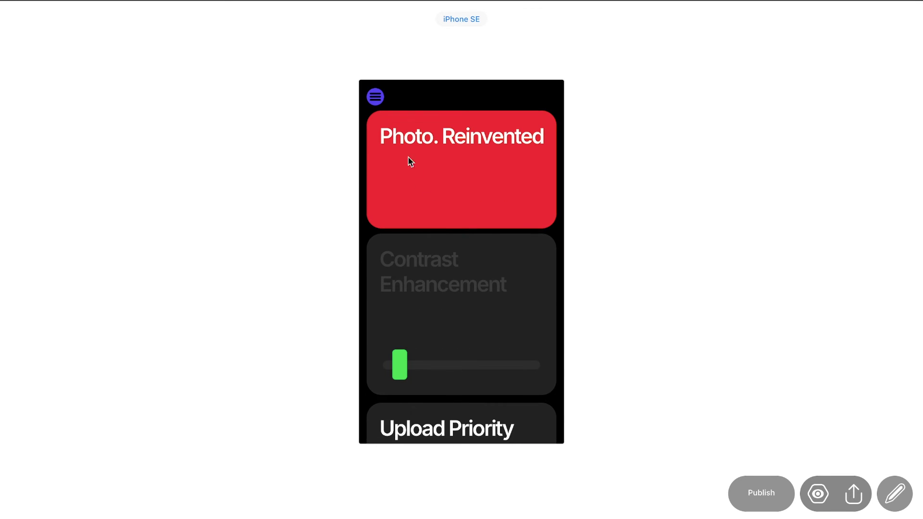
left_click(375, 98)
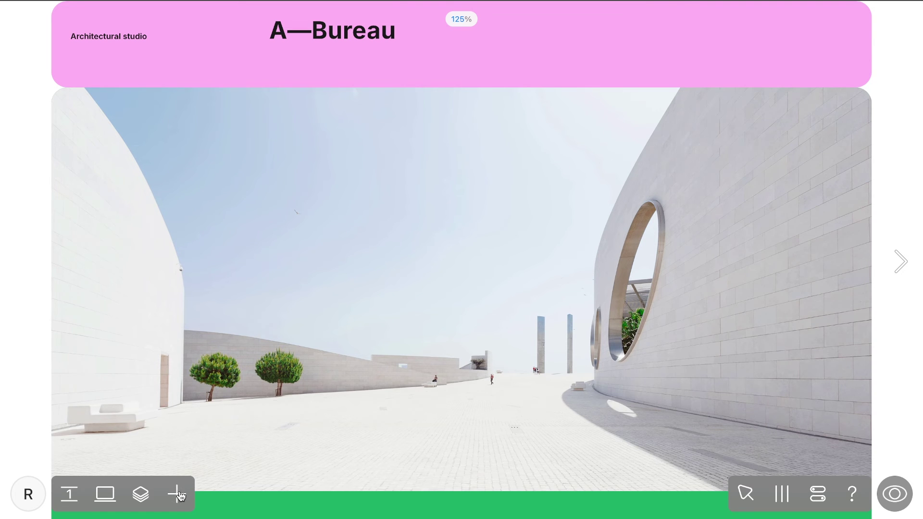
- Insert the Hamburger with Lottie preset from Presets > Sections > Menus onto the A—Bureau page
left_click(177, 494)
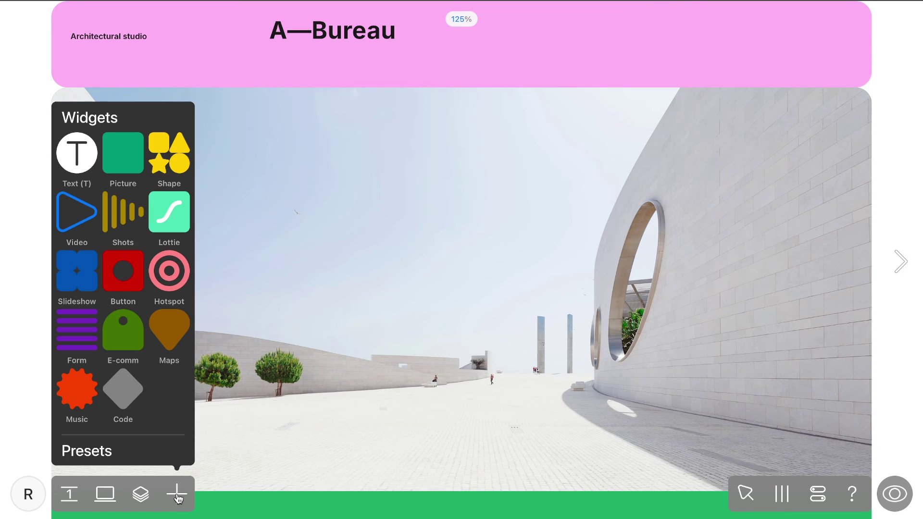
left_click(99, 455)
key("w")
scroll(99, 454, "down", 4)
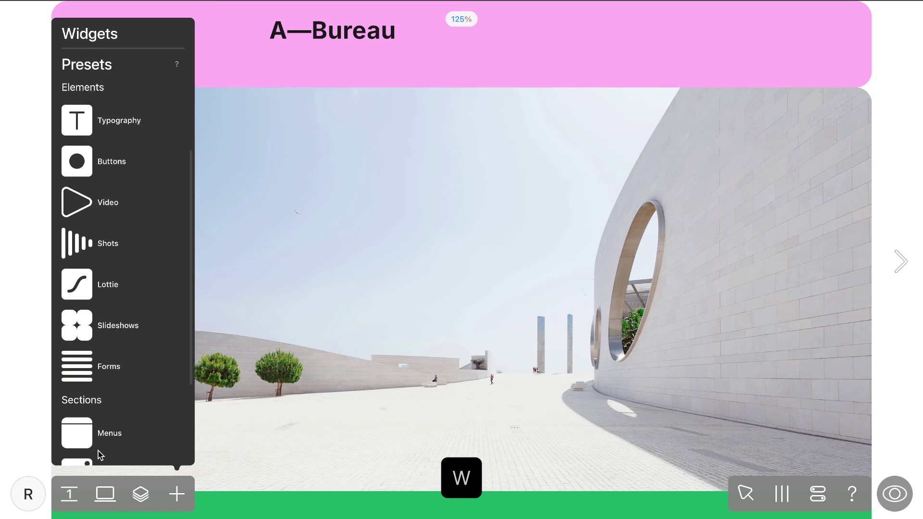
left_click(78, 362)
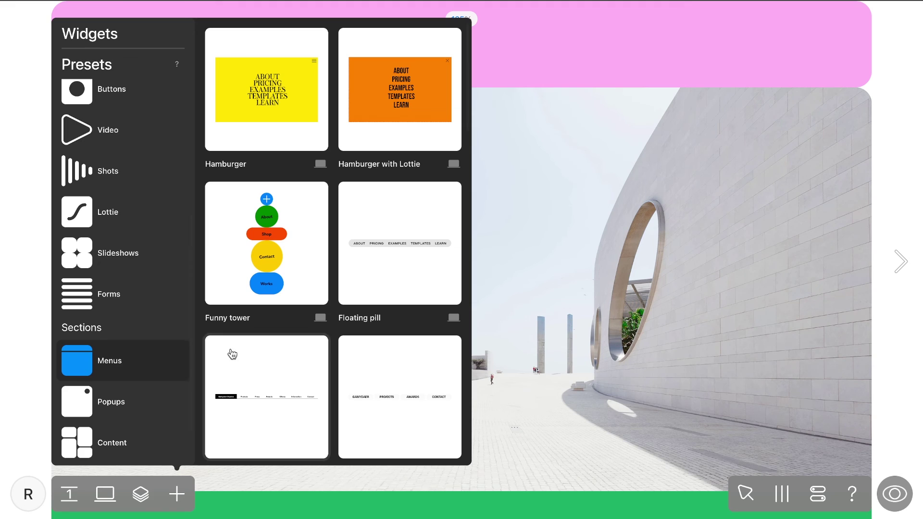
left_click(369, 97)
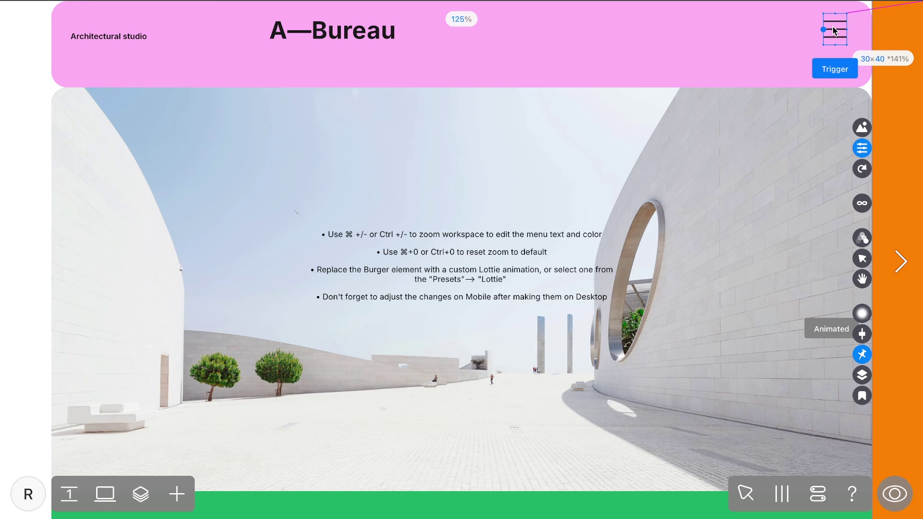
- Rename the menu items to A-BUREAU, WORKS and ABOUT and delete the leftover TEMPLATES and LEARN lines
key("ctrl+minus")
key("ctrl+minus")
key("ctrl+minus")
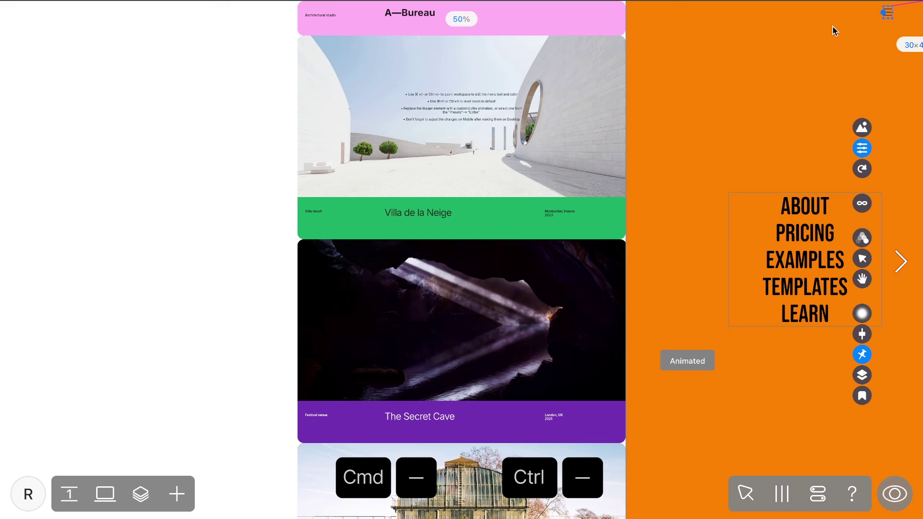
double_click(802, 210)
type("A-BUREAU")
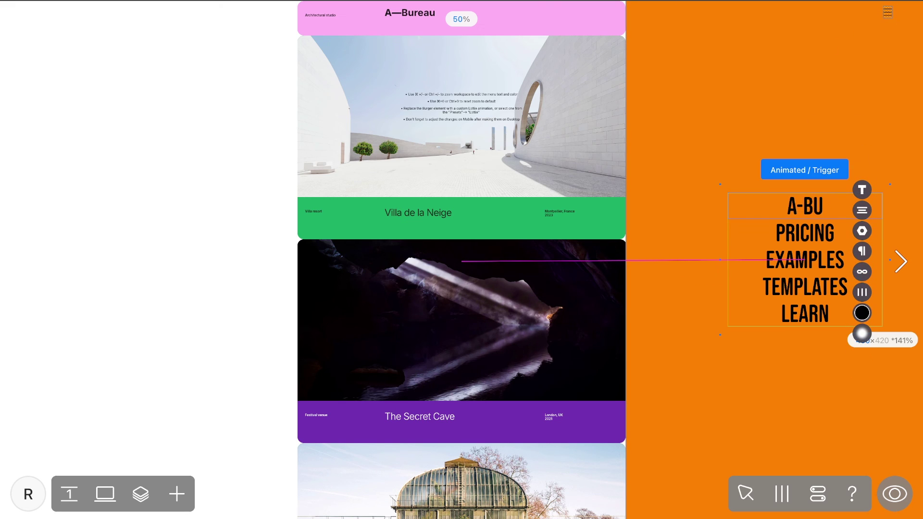
double_click(799, 232)
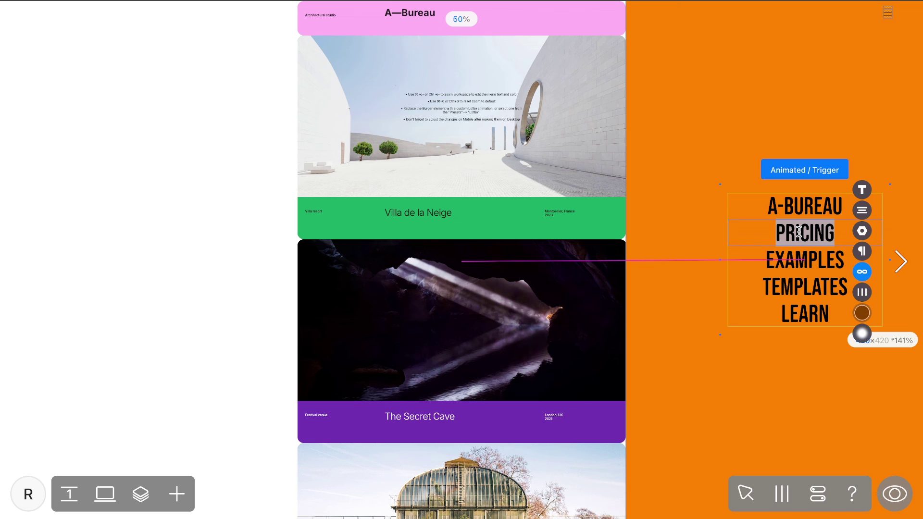
type("WORKS")
double_click(805, 260)
type("ABOUT")
left_click_drag(831, 315, 832, 287)
key("BackSpace")
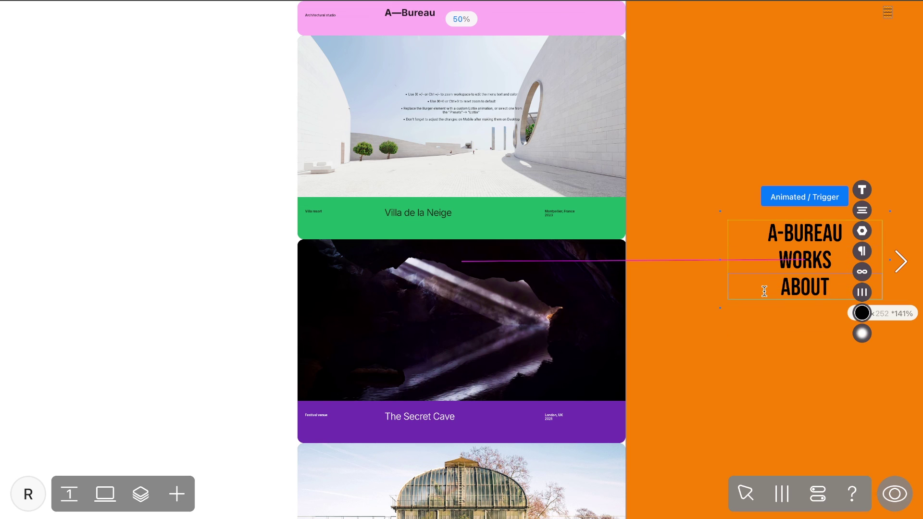
- Switch the menu text to a bold sans font and adjust link settings for works and about
left_click(862, 190)
left_click(765, 144)
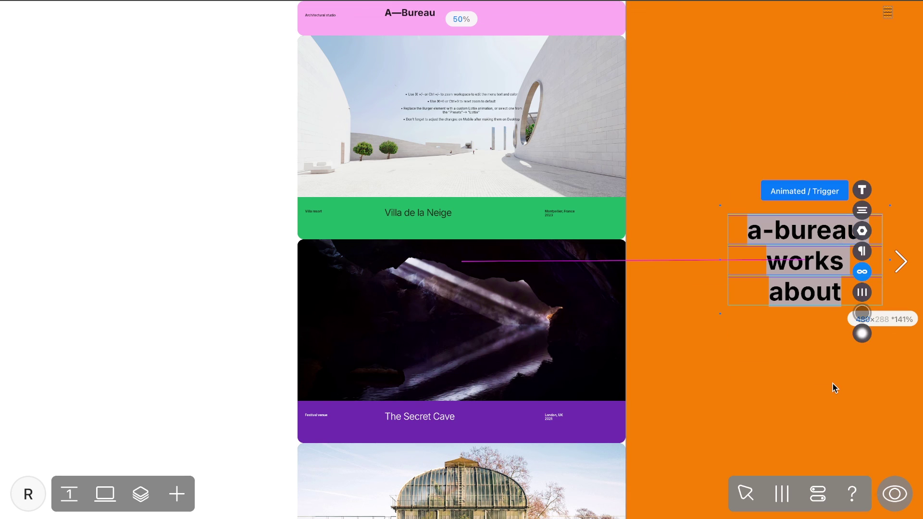
double_click(756, 255)
left_click(862, 271)
left_click_drag(767, 261, 850, 260)
left_click_drag(848, 294, 770, 295)
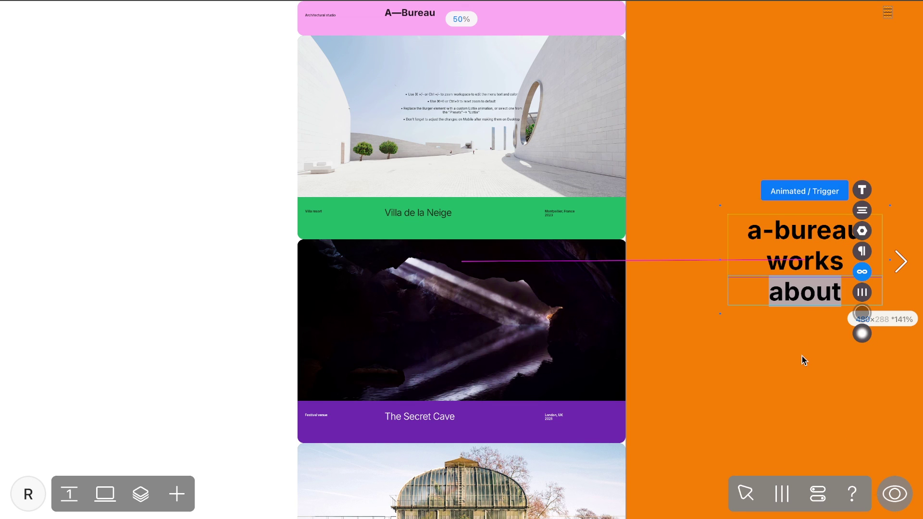
key("Escape")
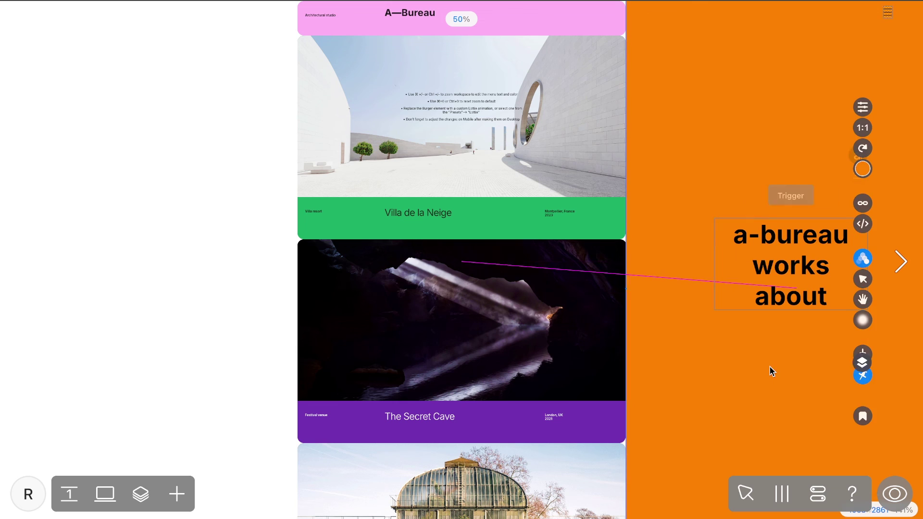
- Set the menu background colour to pink FFB4EC and restore normal zoom
left_click(863, 169)
left_click(770, 151)
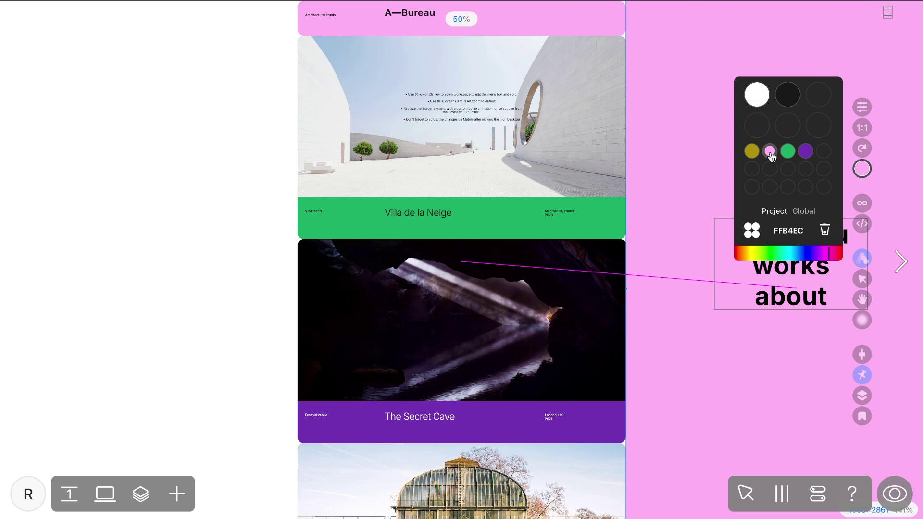
key("ctrl+0")
- Turn on On all pages for the hamburger menu and save it to Presets
left_click(864, 355)
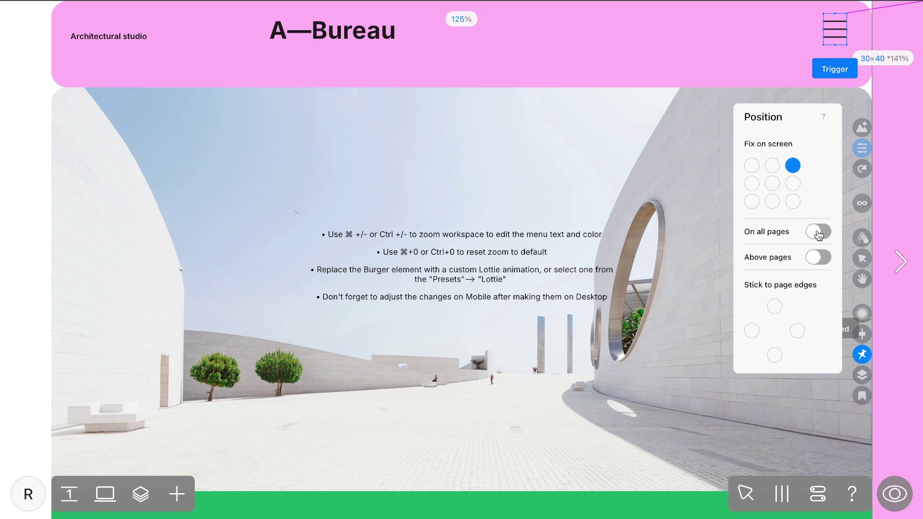
left_click(818, 232)
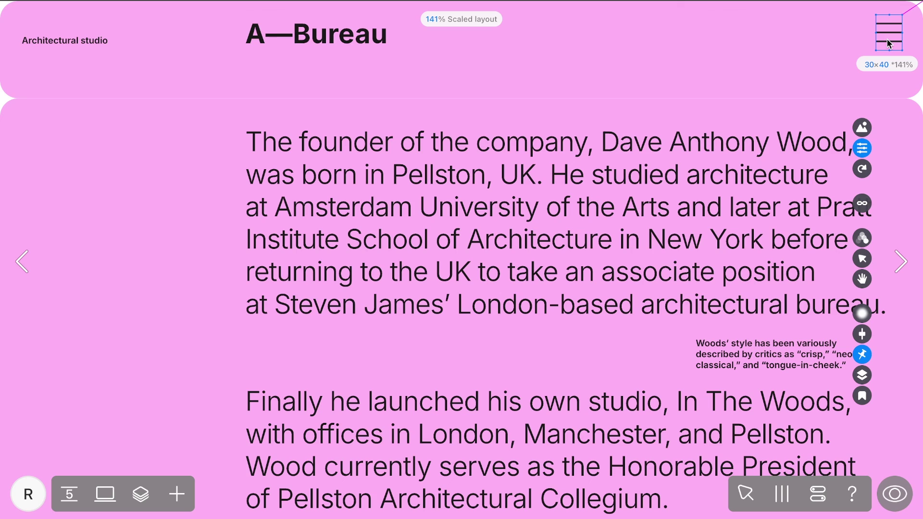
left_click(863, 398)
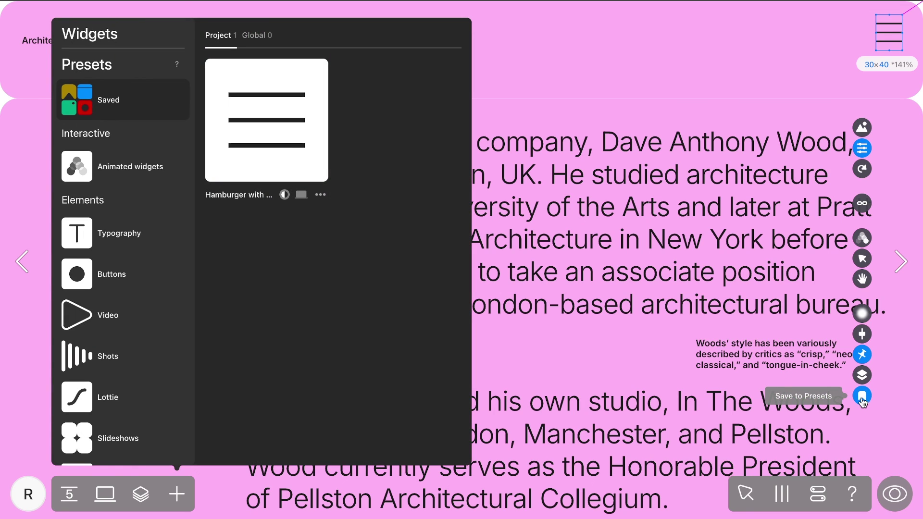
- Use the saved preset's ... menu to choose Move to Global
left_click(320, 196)
left_click(321, 193)
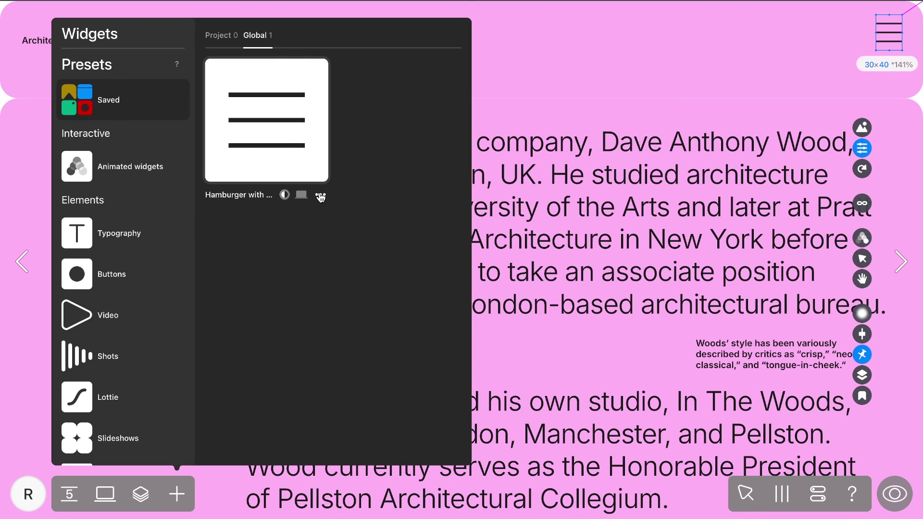